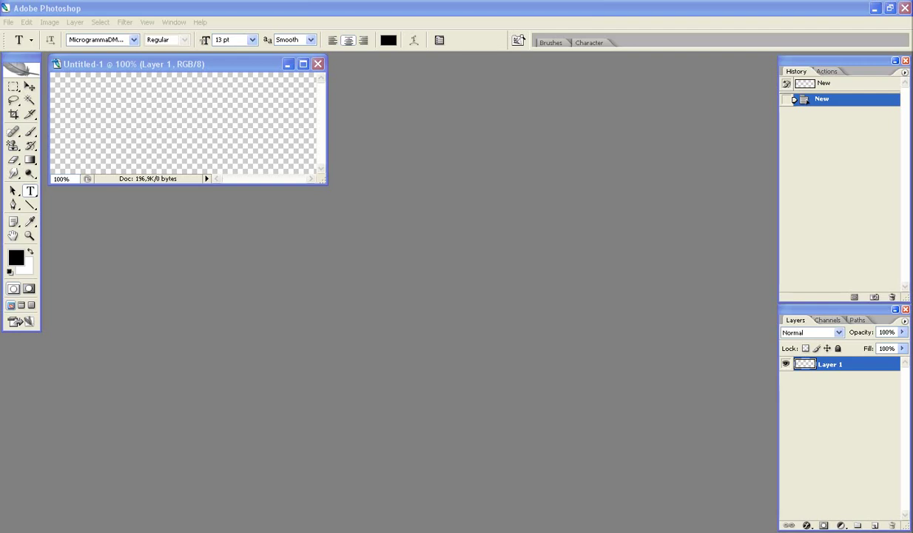
# Type the greeting 'i guys :D' and 'Finalmente gravarei um novo (?) video tuto pra vocês'.
pyautogui.write('i guys :D')
pyautogui.press('Return')
pyautogui.write('Finalmente gravarei um novo video')
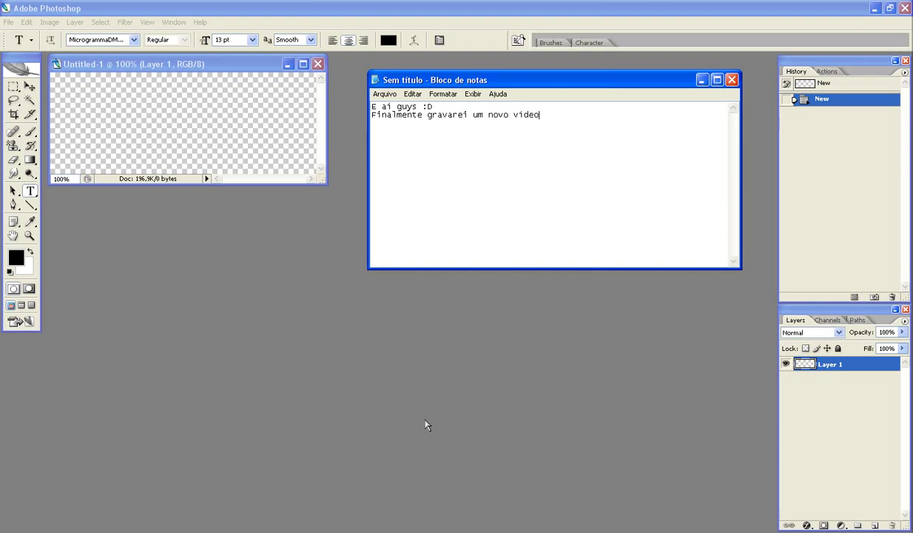
pyautogui.hotkey('ctrl', 'Left')
pyautogui.write('(?)')
pyautogui.press('End')
pyautogui.write('tuto p')
pyautogui.write('ra vocês.. ')
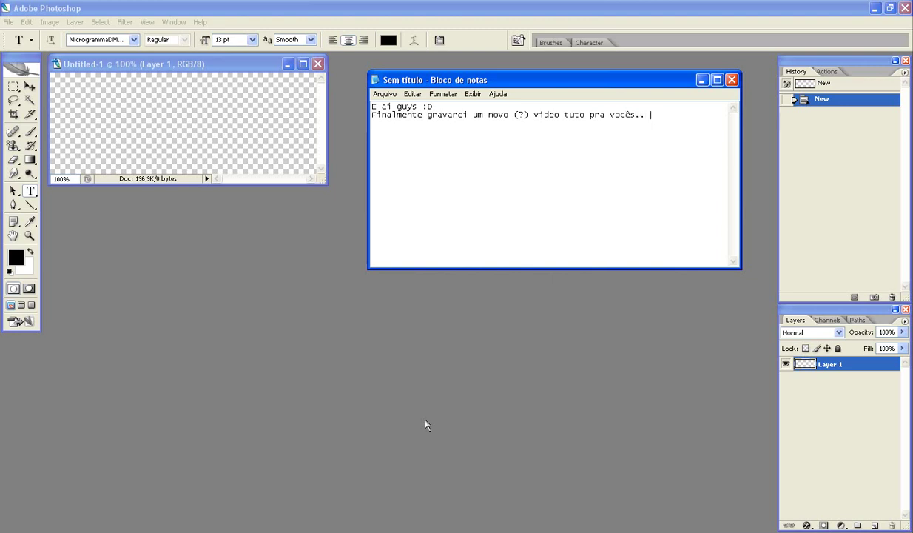
pyautogui.write('o que eu')
# Explain that last year's planned tutorial was lost with the old HD, fixing typos.
pyautogui.press('BackSpace')
pyautogui.press('BackSpace')
pyautogui.press('BackSpace')
pyautogui.write('eu ia ')
pyautogui.write('par ano pa')
pyautogui.press('BackSpace')
pyautogui.write('assado foi pro brejo junto vom')
pyautogui.press('BackSpace')
pyautogui.press('BackSpace')
pyautogui.write('com o meu H')
pyautogui.write('D antigo...')
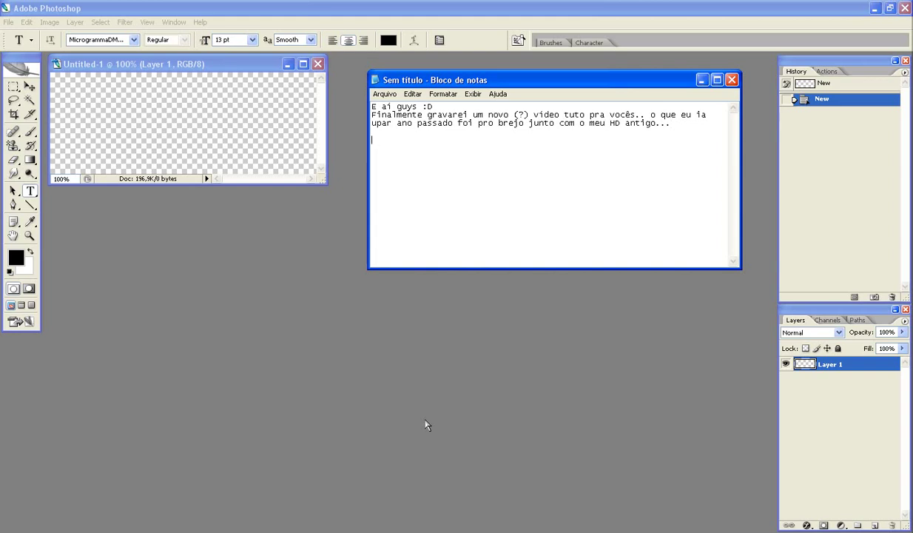
pyautogui.write('ive um tempinho sobrando aqui, e vou')
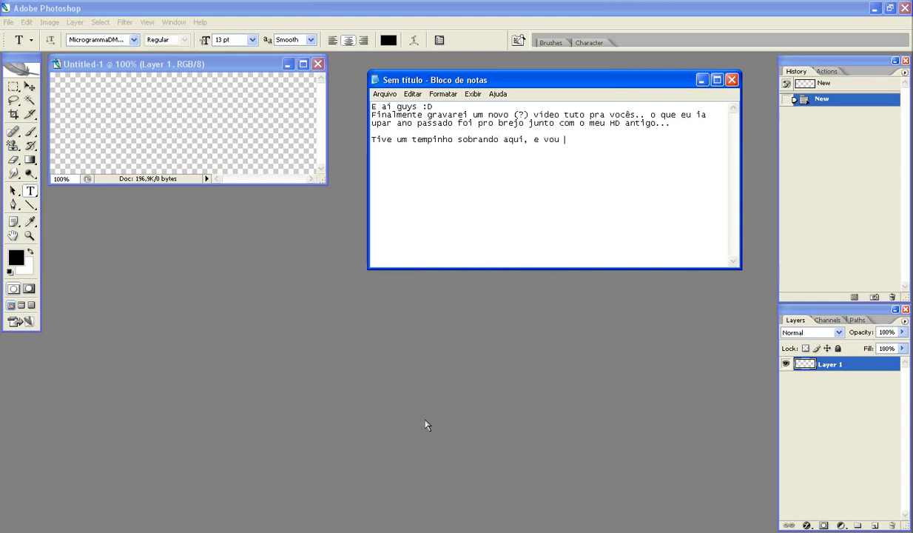
pyautogui.write('eta')
pyautogui.write('ngravaralg')
pyautogui.write('de smudge aqi')
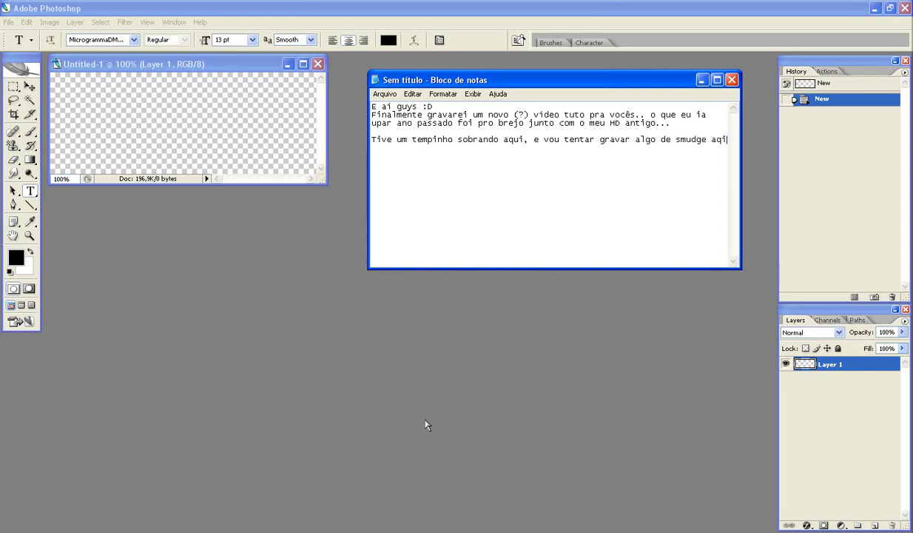
pyautogui.write('uyi')
pyautogui.write('i pra vocês')
pyautogui.write('Como vai ser tudo no impro')
pyautogui.write('iso,')
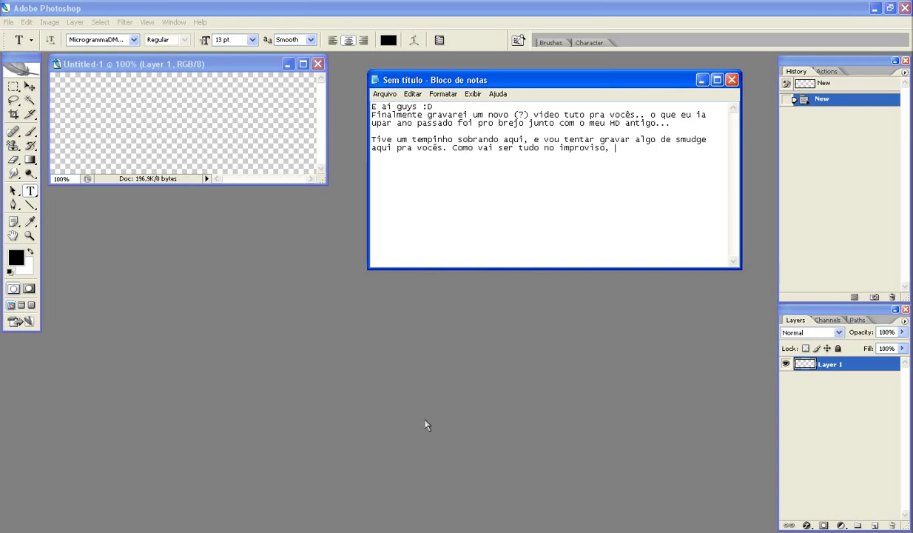
pyautogui.write('tentar fa')
pyautogui.write('zer o ')
pyautogui.write('ximo aqui pra não errad')
pyautogui.write('ou fazer algo legal ')
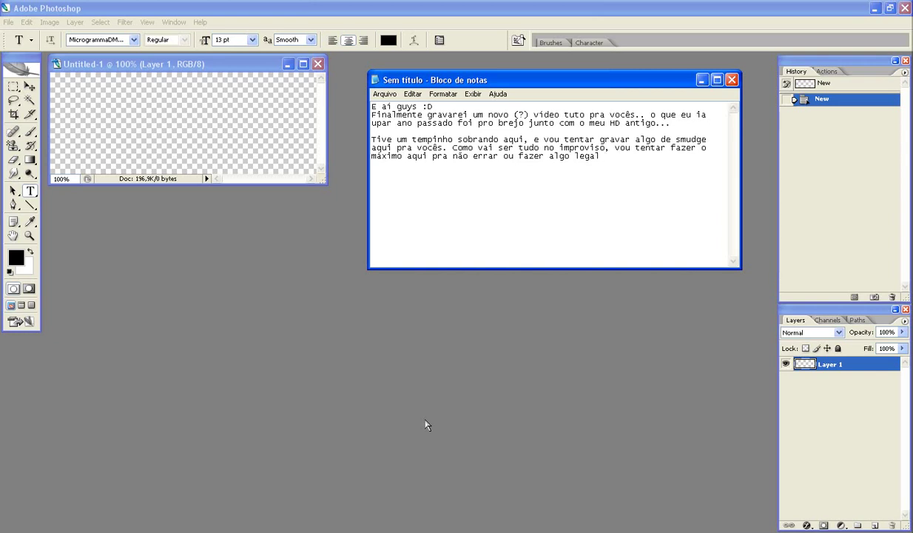
pyautogui.write('d')
pyautogui.write('e uma vez só.')
# Add the 'Espero que gostem…' shortcut-logging paragraph with 'teclas de ;)', then 'Vamos lá lolololo'.
pyautogui.press('Return')
pyautogui.press('Return')
pyautogui.write('Espero que gostem, e')
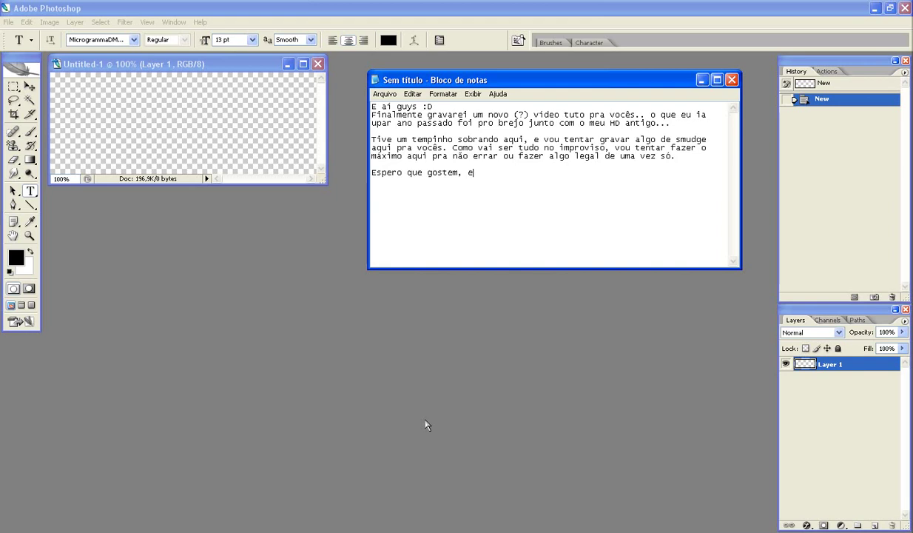
pyautogui.write(' qualquer')
pyautogui.write(' coisa que eu fiz')
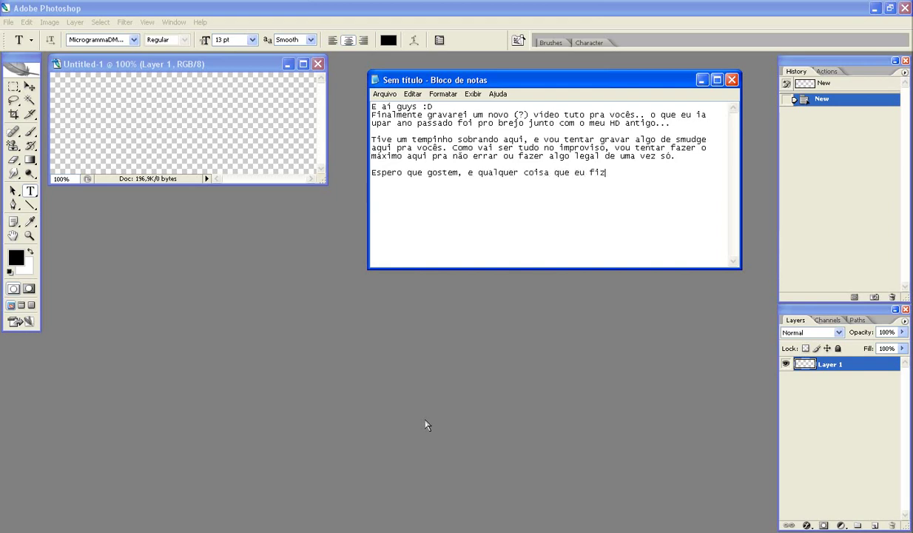
pyautogui.write('er eu anotarei aqui, e ')
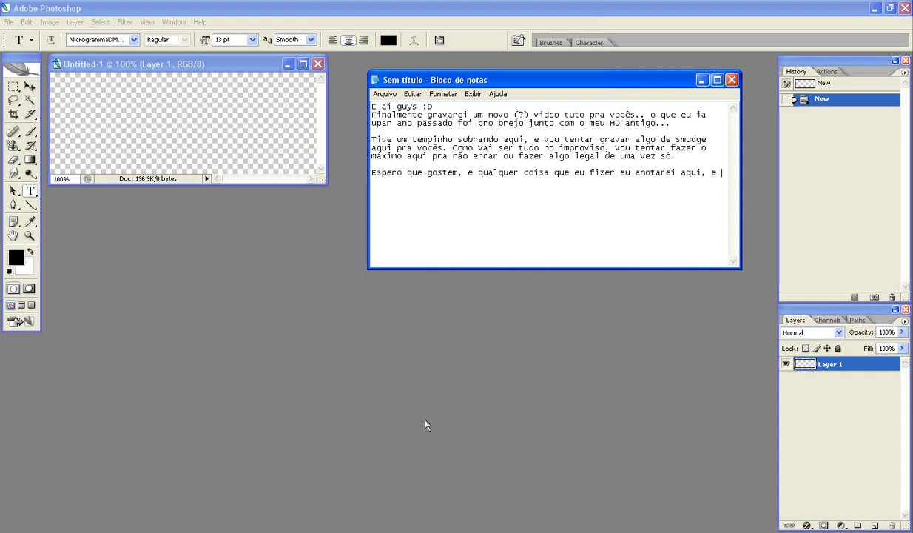
pyautogui.write('posteriormente também uparei esse arquivo do b')
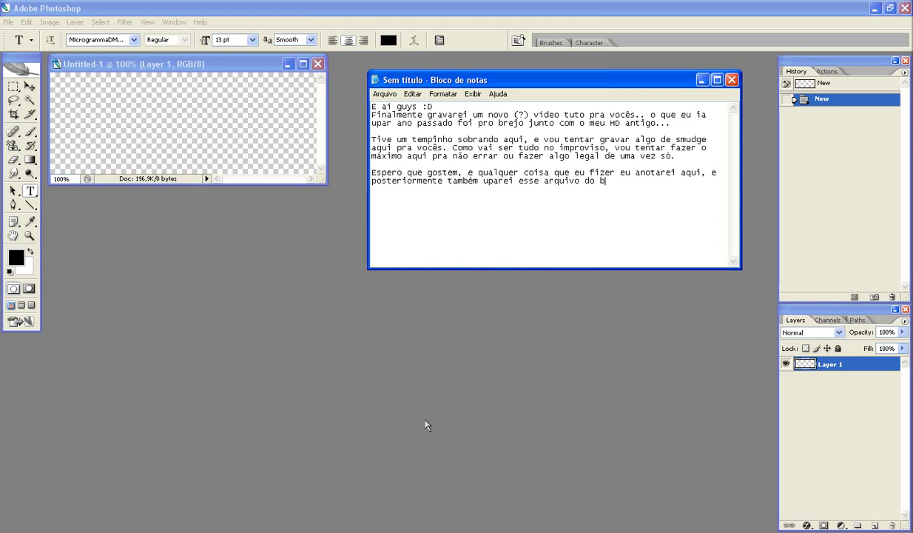
pyautogui.write('loco de notas, no caso')
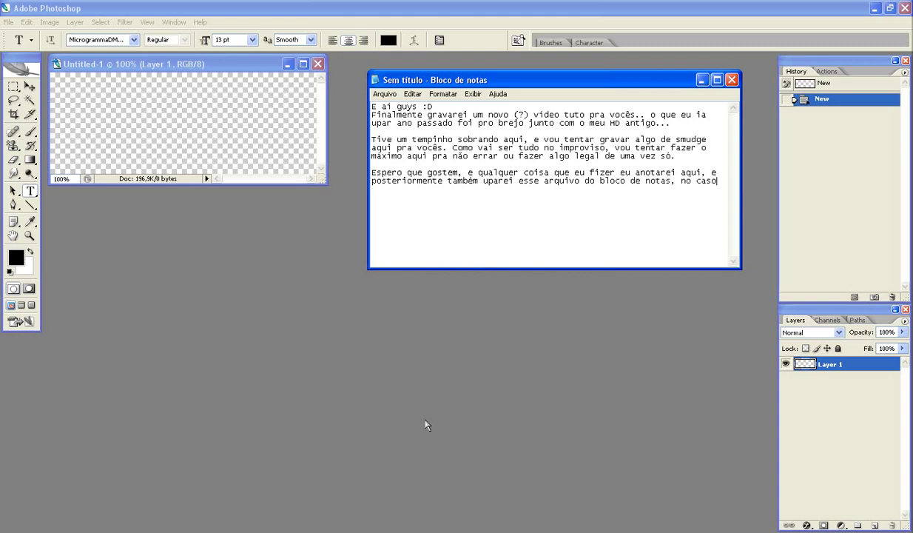
pyautogui.write(' de eu usar ')
pyautogui.write('algum atalho ou coisa do tipo')
pyautogui.press('Left')
pyautogui.press('Left')
pyautogui.press('Left')
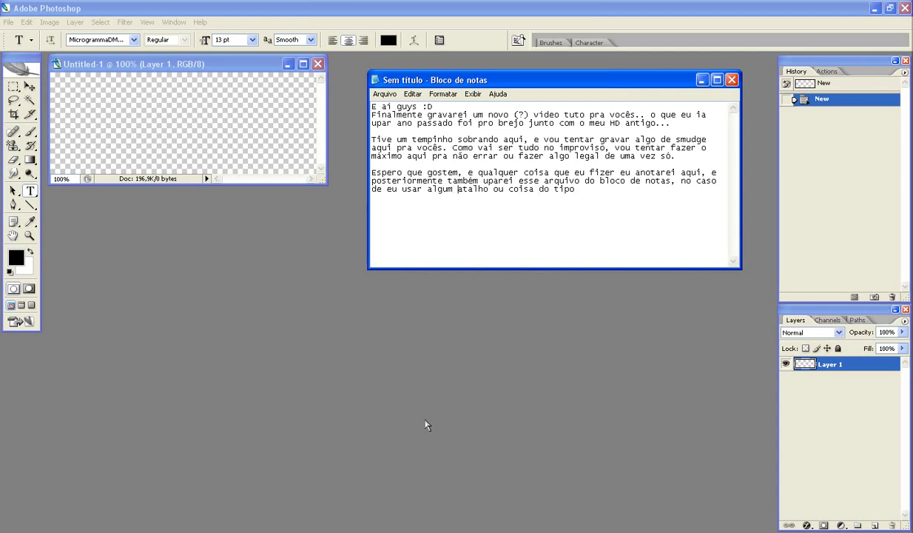
pyautogui.hotkey('ctrl', 'shift', 'Left')
pyautogui.press('BackSpace')
pyautogui.write('teclas ')
pyautogui.write('de')
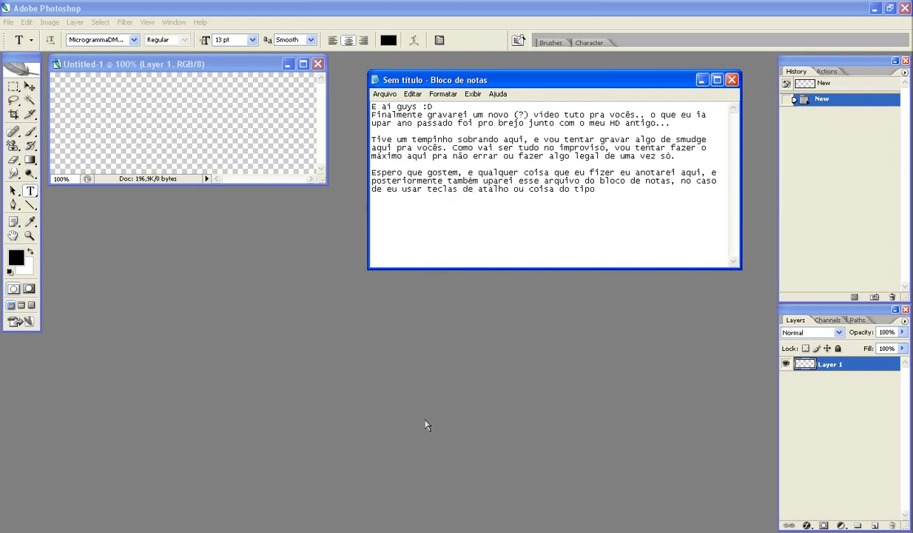
pyautogui.write(' ;)')
pyautogui.press('Return')
pyautogui.press('Return')
pyautogui.write('Vamos lá lolololo')
# Open Kratos.png from Meus documentos > Minhas imagens > gfx > renders etc in Photoshop.
pyautogui.click(222, 348)
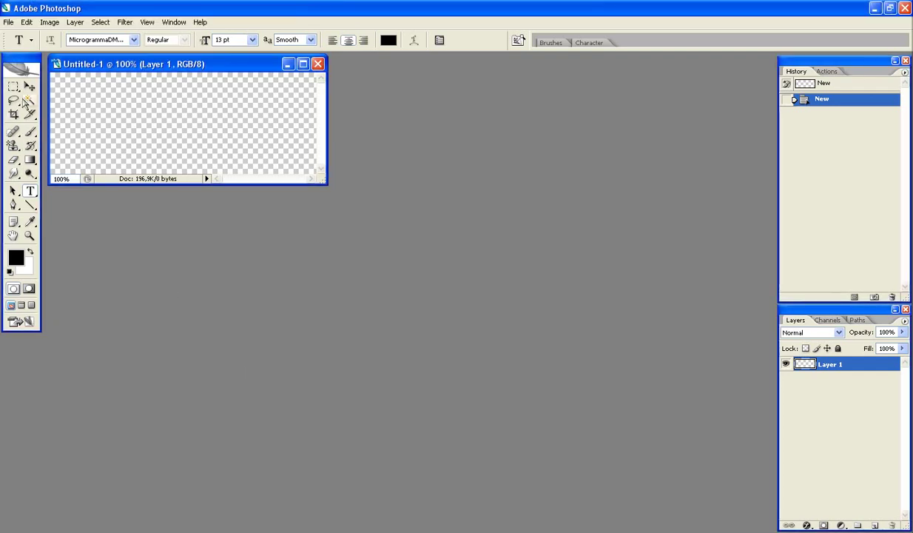
pyautogui.click(9, 22)
pyautogui.click(30, 45)
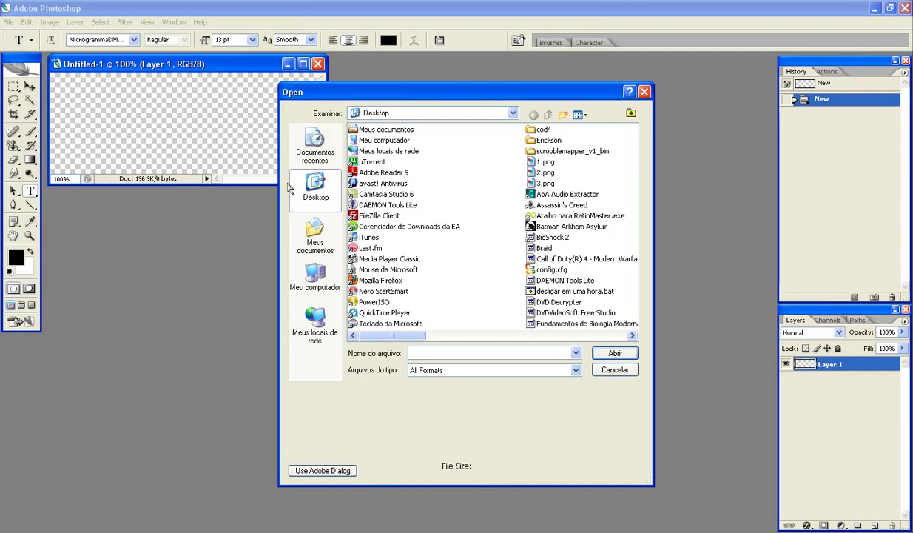
pyautogui.click(315, 235)
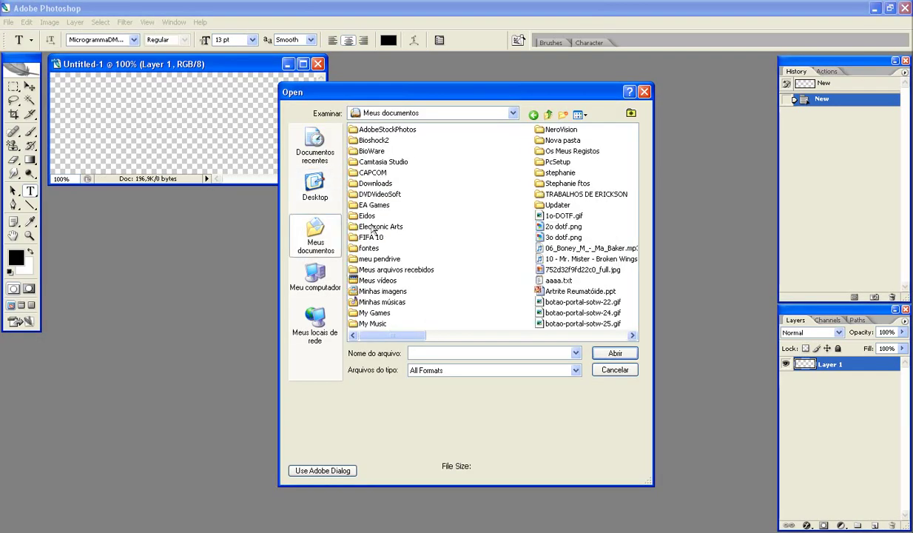
pyautogui.doubleClick(382, 291)
pyautogui.click(492, 171)
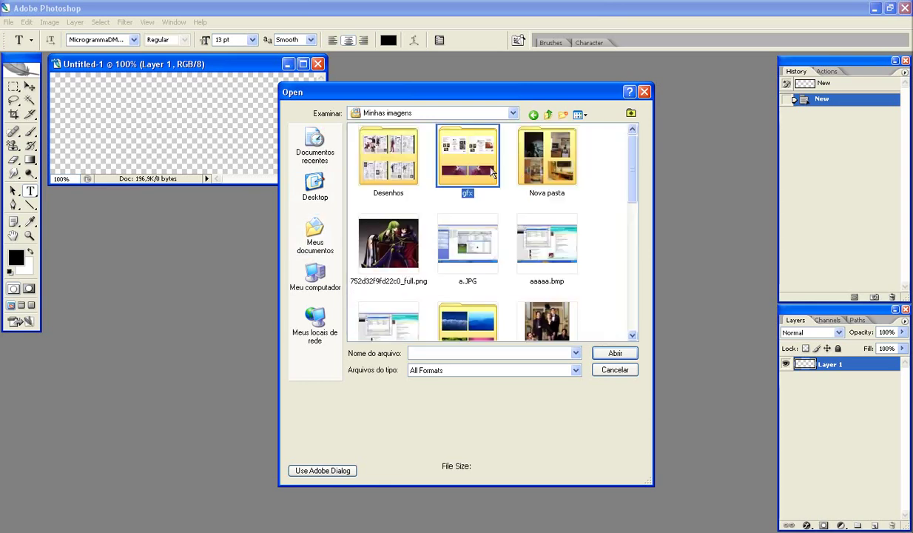
pyautogui.doubleClick(492, 171)
pyautogui.doubleClick(400, 248)
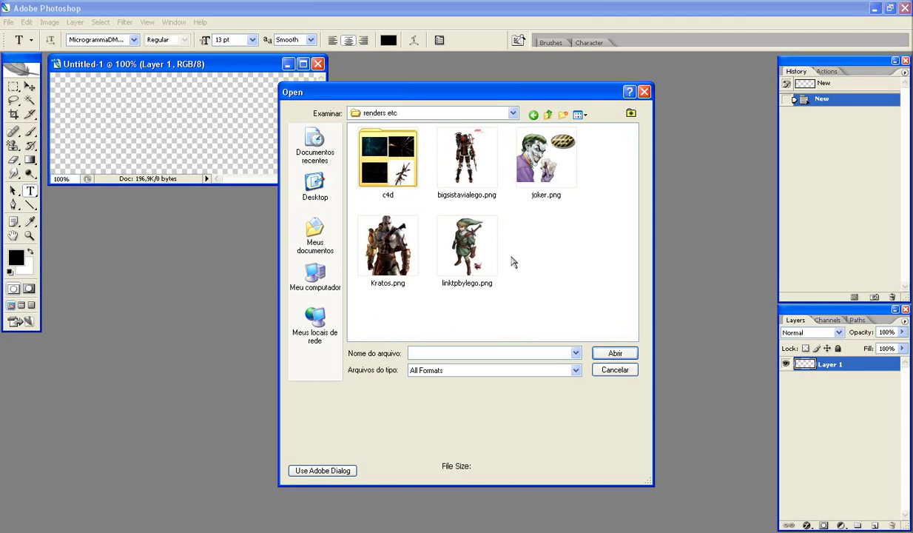
pyautogui.moveTo(388, 245)
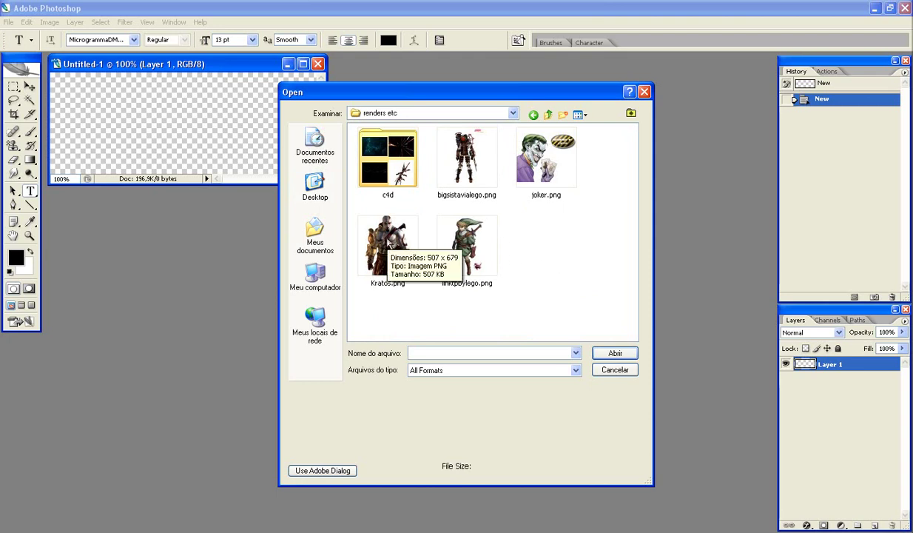
pyautogui.doubleClick(402, 247)
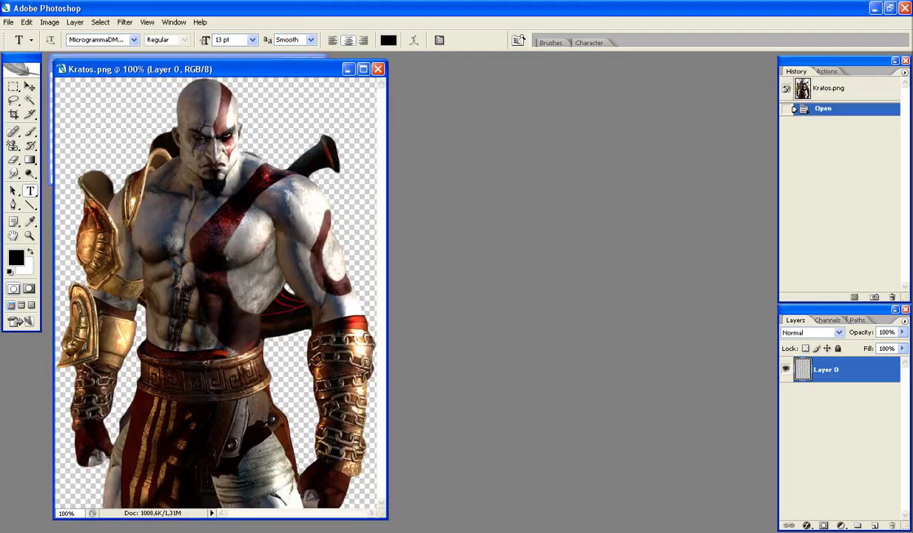
# Note that all renders are gone and the banner will use Kratos despite not being a fan.
pyautogui.hotkey('alt', 'Tab')
pyautogui.write('sim, estou zerado de renders, foi tudo pro saco...')
pyautogui.press('Return')
pyautogui.write('vou tentar fazer algo com ')
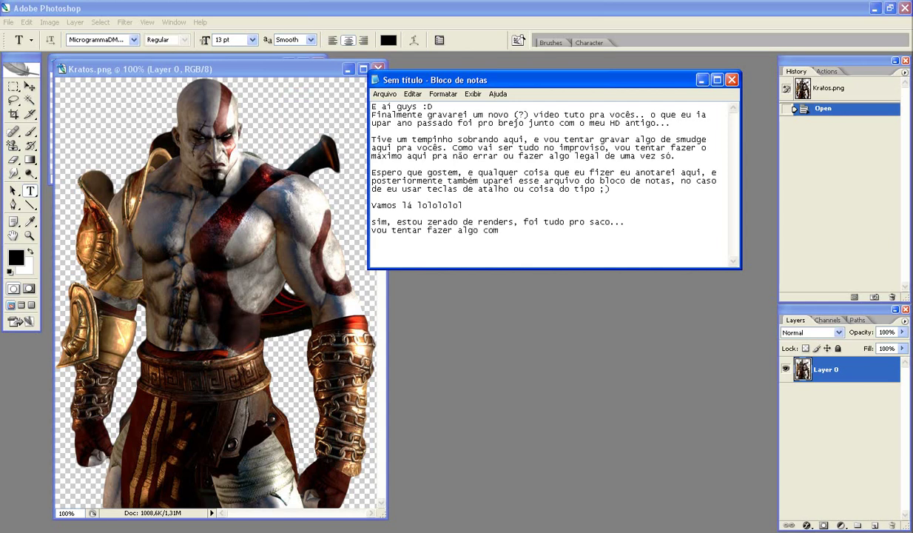
pyautogui.write('o kratos aqui, ')
pyautogui.write('apesar de ão se')
pyautogui.click(631, 231)
pyautogui.write('n')
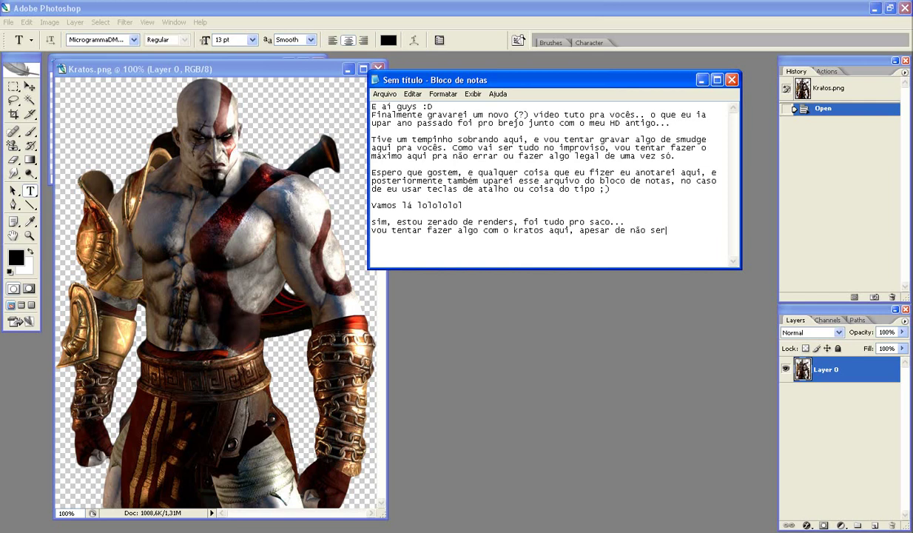
pyautogui.write('ão ser fã d')
pyautogui.write('ele em particular aoehaeiuah XD')
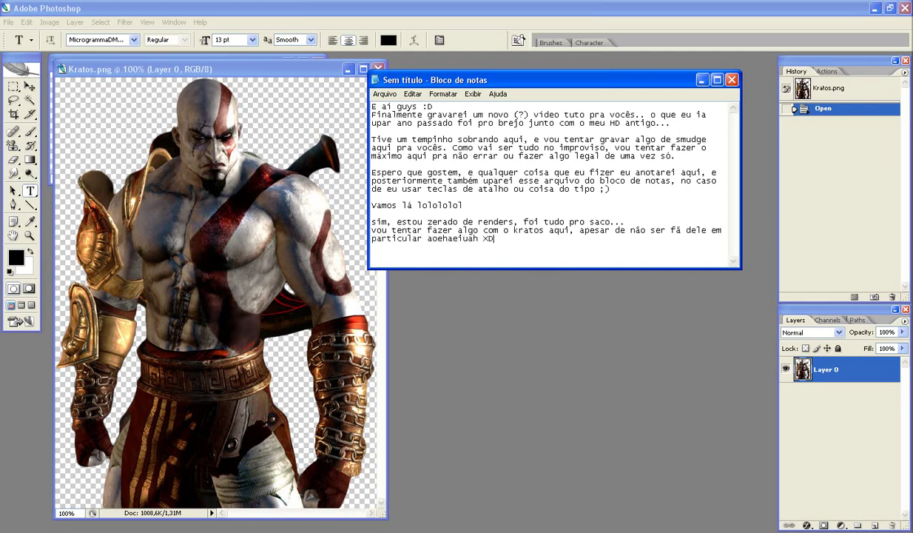
# Select all of Kratos.png and log 'Ctrl+A pra selecionar tudo' in the notes.
pyautogui.hotkey('alt', 'Tab')
pyautogui.hotkey('ctrl', 'a')
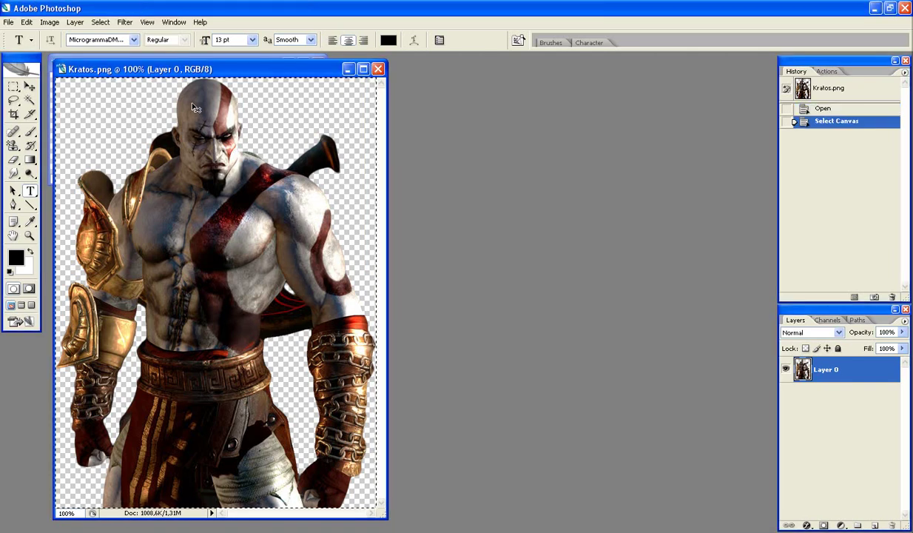
pyautogui.hotkey('alt', 'Tab')
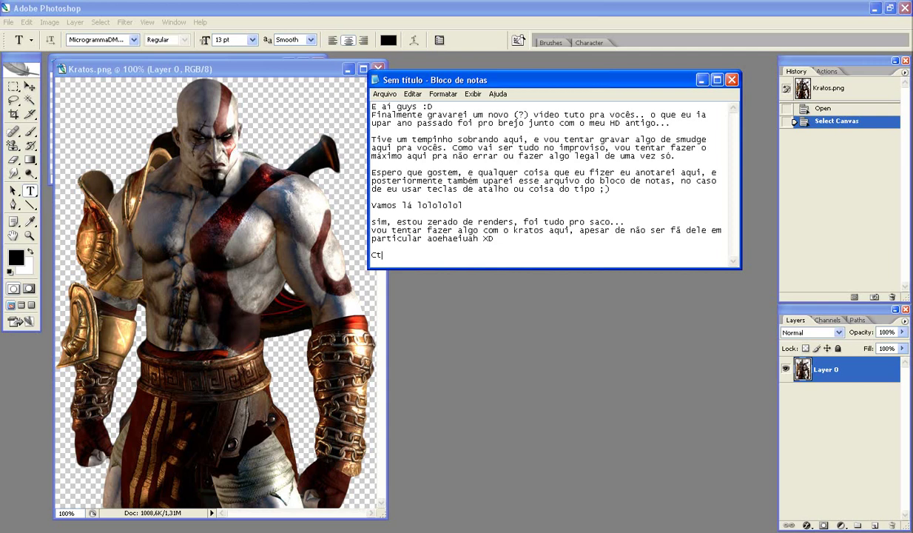
pyautogui.write('l+A')
pyautogui.write(' pra selecionar tud')
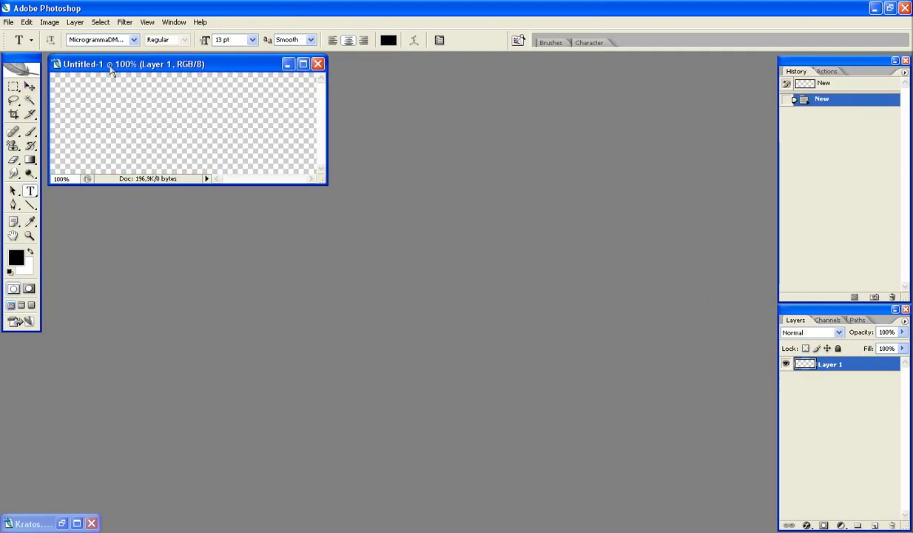
# Paste Kratos into the maximized Untitled-1 banner and log 'Ctrl+T pra redimensionar'.
pyautogui.doubleClick(112, 63)
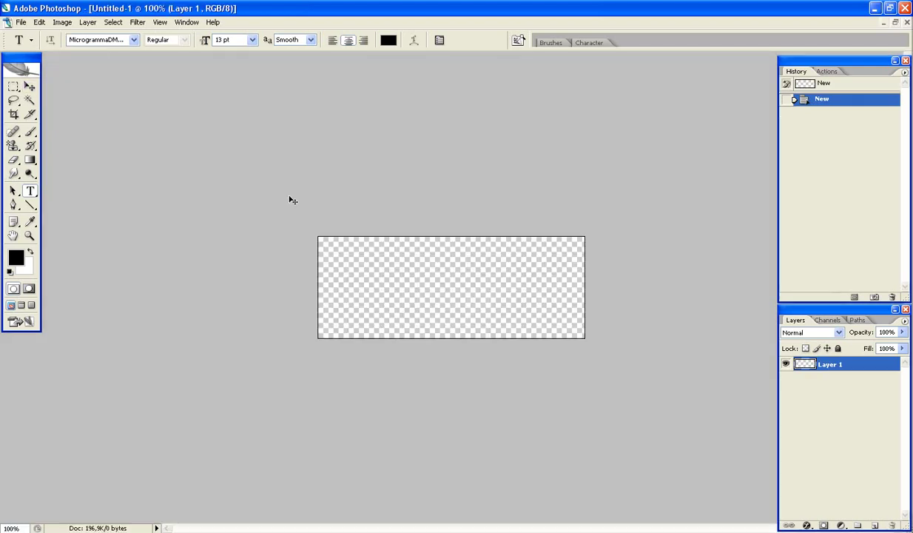
pyautogui.hotkey('ctrl', 'v')
pyautogui.hotkey('ctrl', 't')
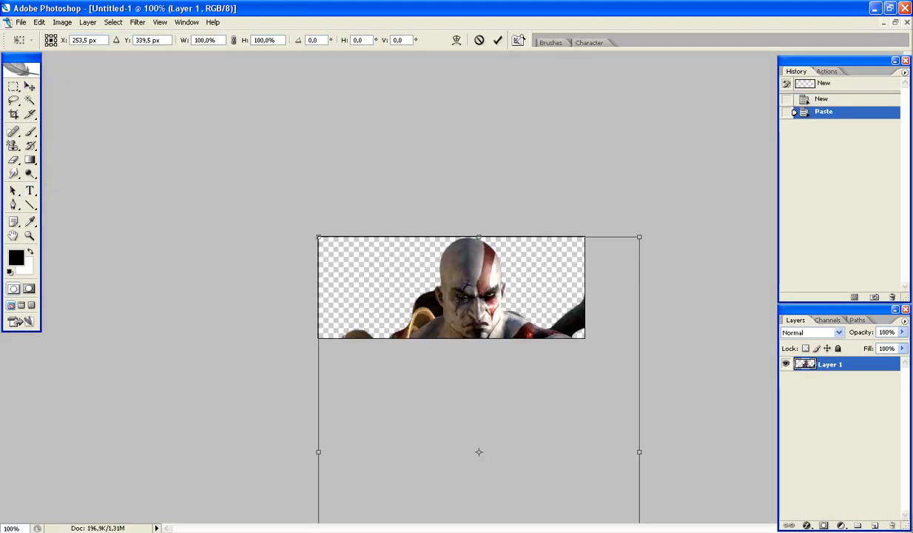
pyautogui.hotkey('alt', 'Tab')
pyautogui.press('Return')
pyautogui.press('Return')
pyautogui.write('Ctrl+T pra redimensionar')
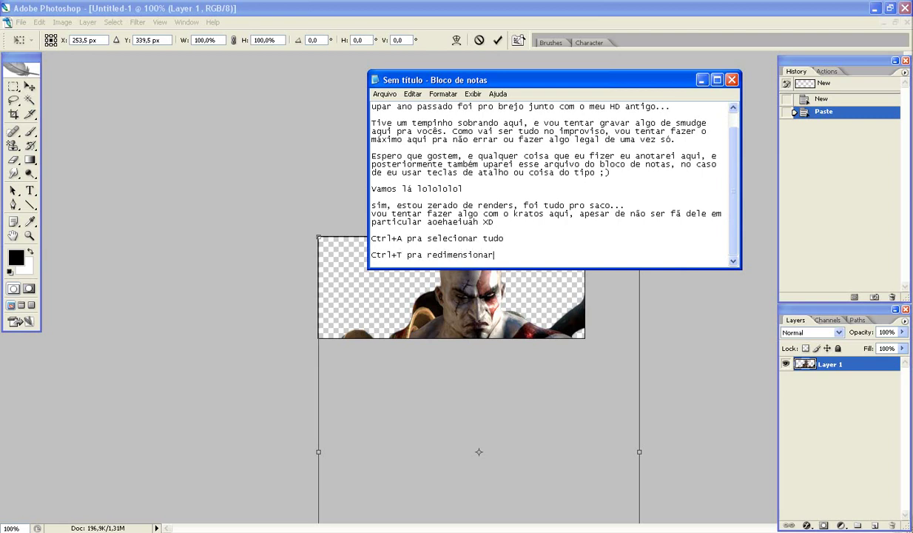
# Move Kratos up-left and shrink it to 26.6% so the whole figure fits.
pyautogui.hotkey('alt', 'Tab')
pyautogui.moveTo(398, 314)
pyautogui.mouseDown()
pyautogui.moveTo(383, 204)
pyautogui.moveTo(414, 125)
pyautogui.moveTo(394, 103)
pyautogui.moveTo(359, 153)
pyautogui.mouseUp()
pyautogui.moveTo(283, 80)
pyautogui.mouseDown()
pyautogui.moveTo(400, 223)
pyautogui.moveTo(385, 215)
pyautogui.moveTo(390, 220)
pyautogui.mouseUp()
pyautogui.press('Return')
# Log the tip 'Segure Alt+Shift e puxe pelas bordas pra redimensionar nas proporções certas'.
pyautogui.press('t')
pyautogui.hotkey('alt', 'Tab')
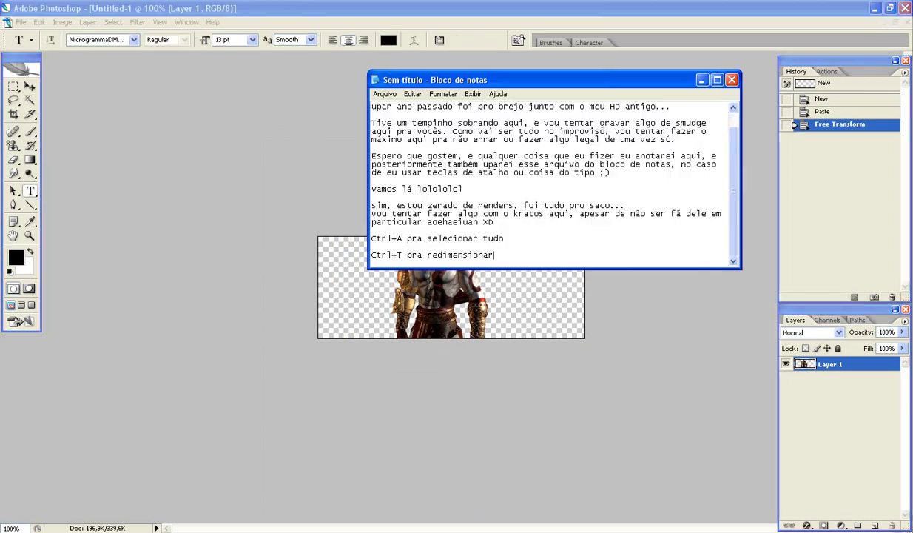
pyautogui.press('Return')
pyautogui.write('Segura')
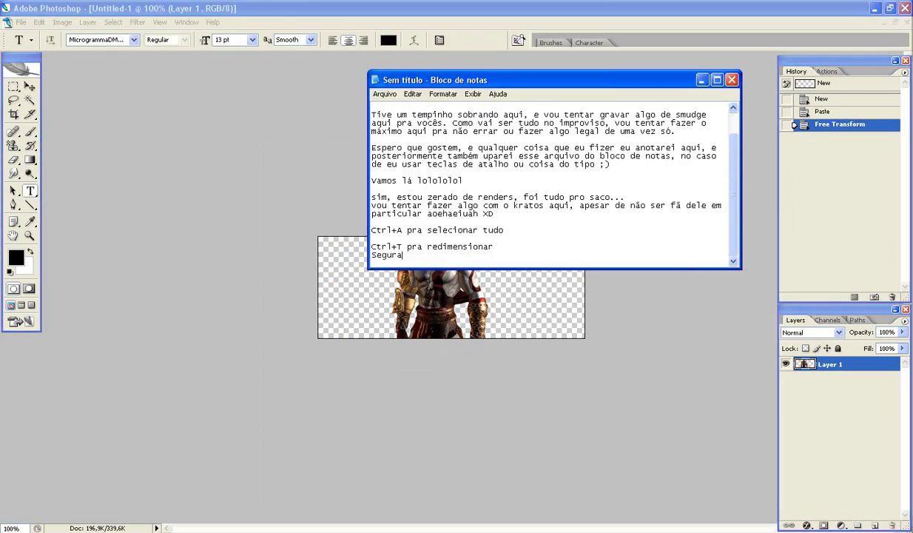
pyautogui.press('BackSpace')
pyautogui.write('e')
pyautogui.press('BackSpace')
pyautogui.write('lt+')
pyautogui.write('Shif')
pyautogui.press('BackSpace')
pyautogui.press('BackSpace')
pyautogui.write('uxe pelas bordas pra re')
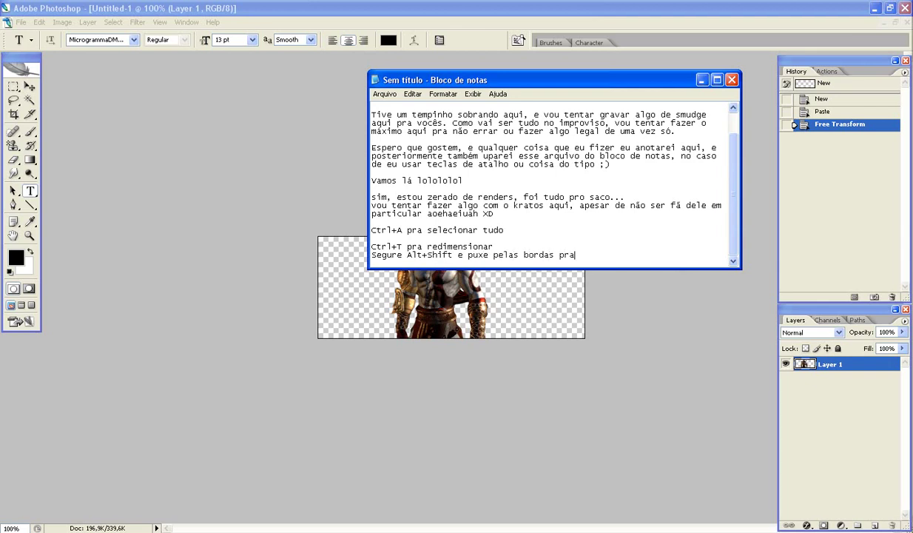
pyautogui.write('dimensionar ')
pyautogui.write('nas proporções')
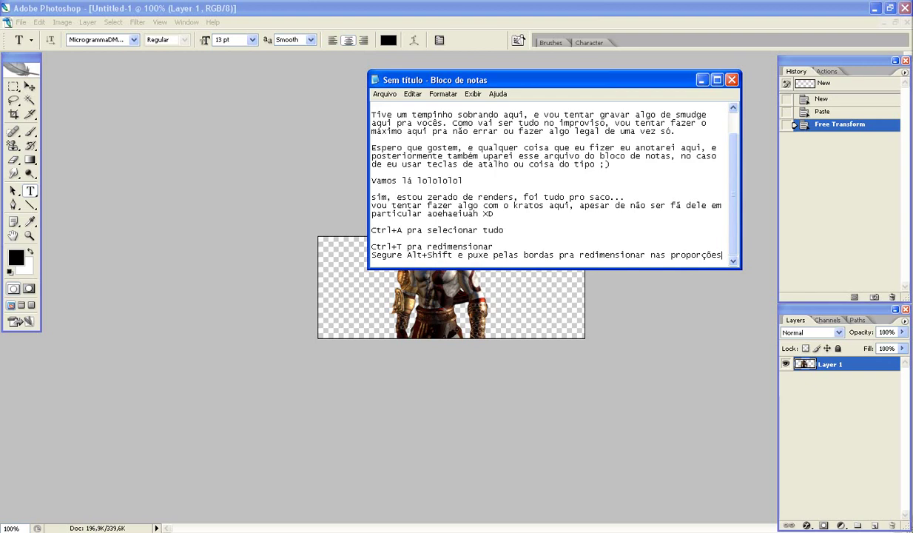
pyautogui.write(' certas')
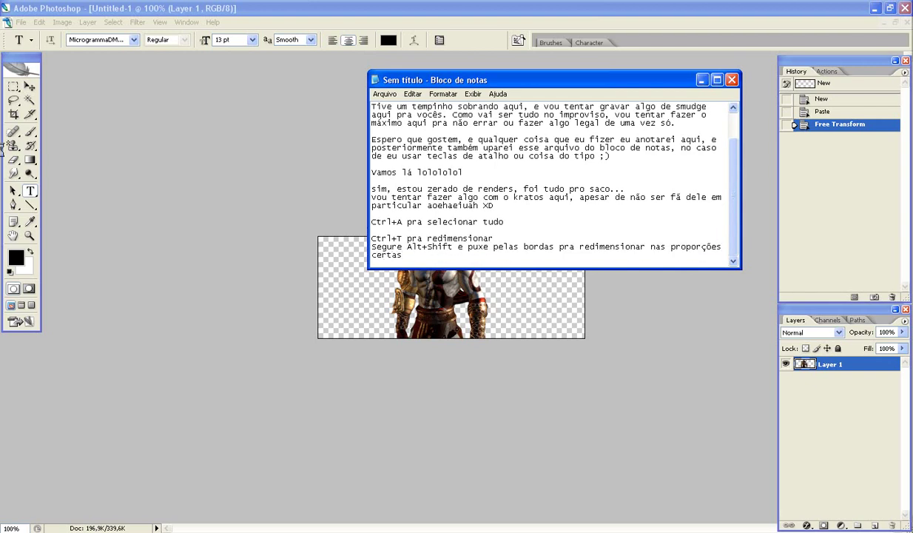
# Drag Kratos toward the banner's right and note that centred renders make a dull sign.
pyautogui.click(72, 198)
pyautogui.moveTo(429, 294)
pyautogui.mouseDown()
pyautogui.moveTo(378, 295)
pyautogui.moveTo(503, 296)
pyautogui.mouseUp()
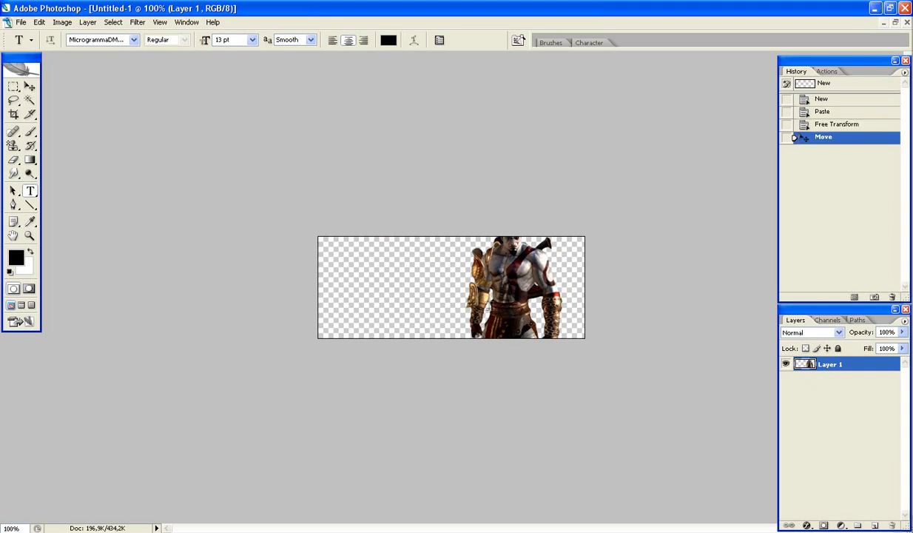
pyautogui.hotkey('alt', 'Tab')
pyautogui.press('Return')
pyautogui.press('Return')
pyautogui.press('BackSpace')
pyautogui.write('gora escolha')
pyautogui.press('BackSpace')
pyautogui.press('BackSpace')
pyautogui.write('um posicionamento legal pra render')
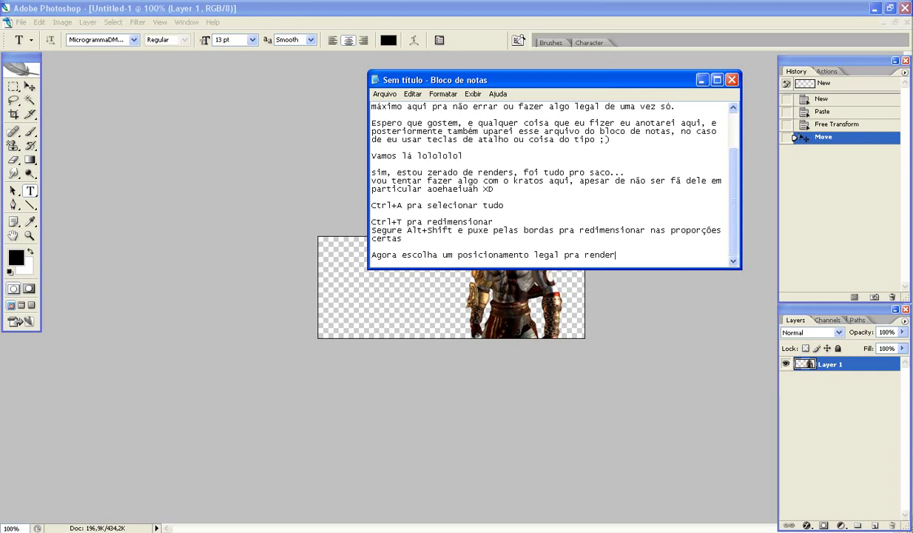
pyautogui.write('..')
pyautogui.press('Return')
pyautogui.write('Eu particularment')
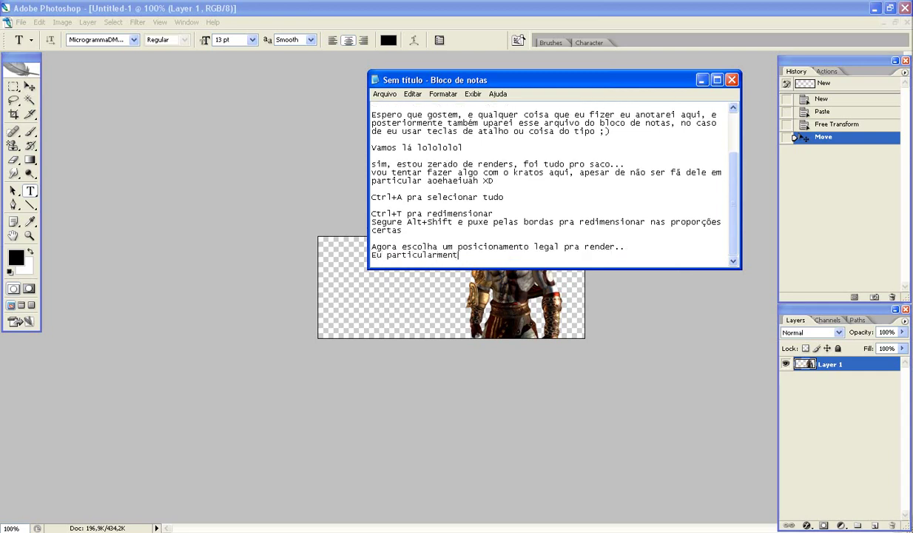
pyautogui.write('e não gosto de renders no meio')
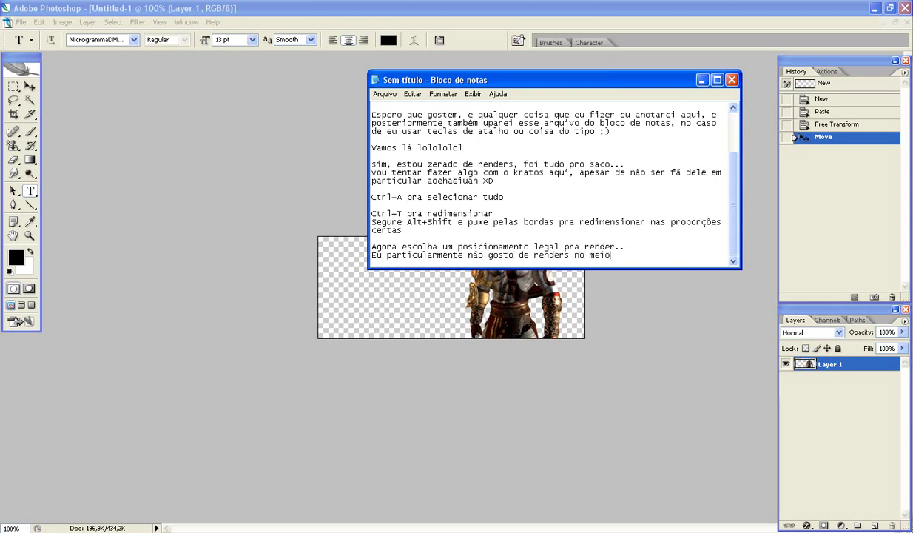
pyautogui.write(', fica uma s')
pyautogui.write('ign sem graça n')
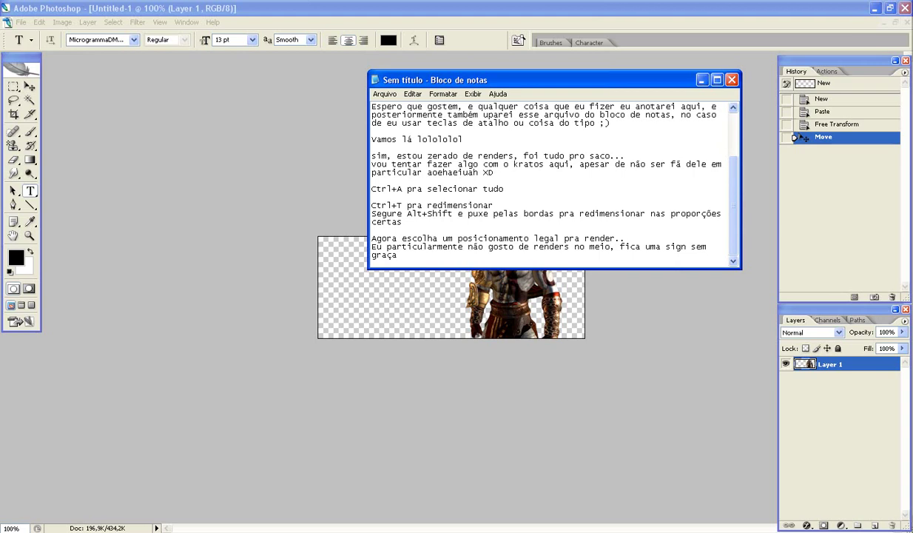
pyautogui.write('a minha o')
pyautogui.write('pinião :B')
# Play Opeth's 'Windowpane' in iTunes and minimize the player back to Photoshop.
pyautogui.click(158, 425)
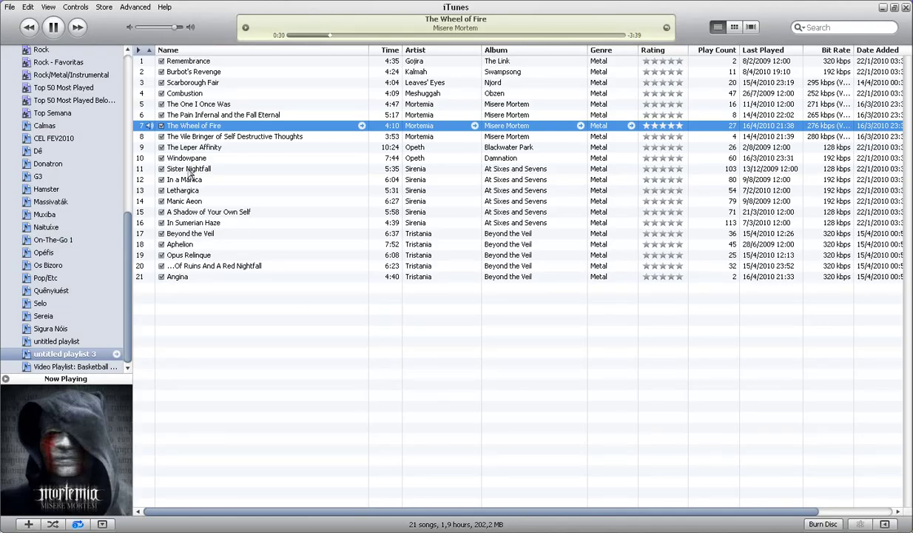
pyautogui.doubleClick(211, 157)
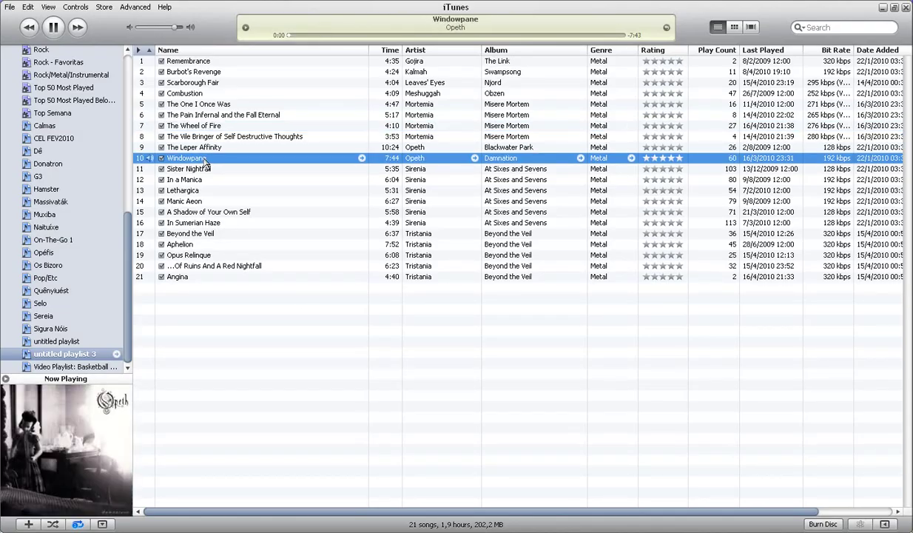
pyautogui.click(882, 7)
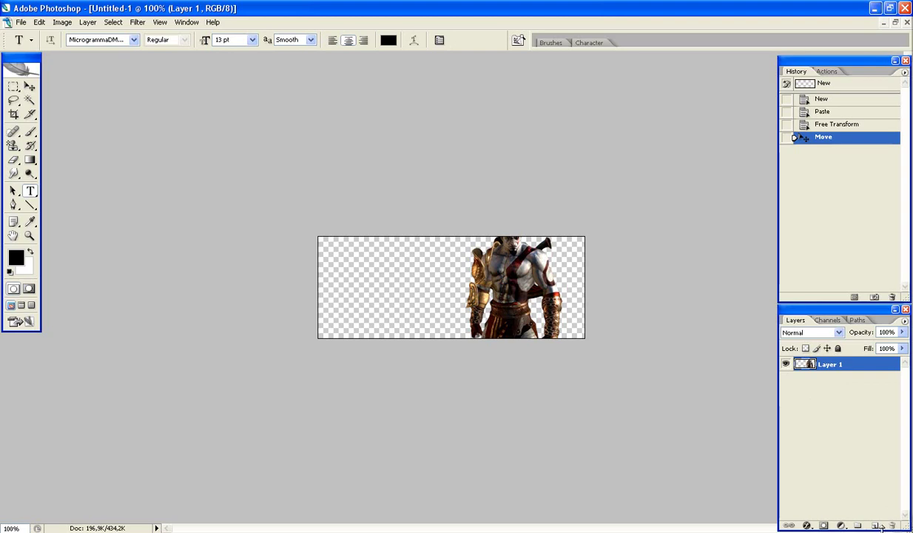
# Add Layer 2 beneath Kratos's Layer 1 and eyedrop a dark reddish-brown from the render.
pyautogui.click(876, 526)
pyautogui.moveTo(835, 364); pyautogui.dragTo(832, 388)
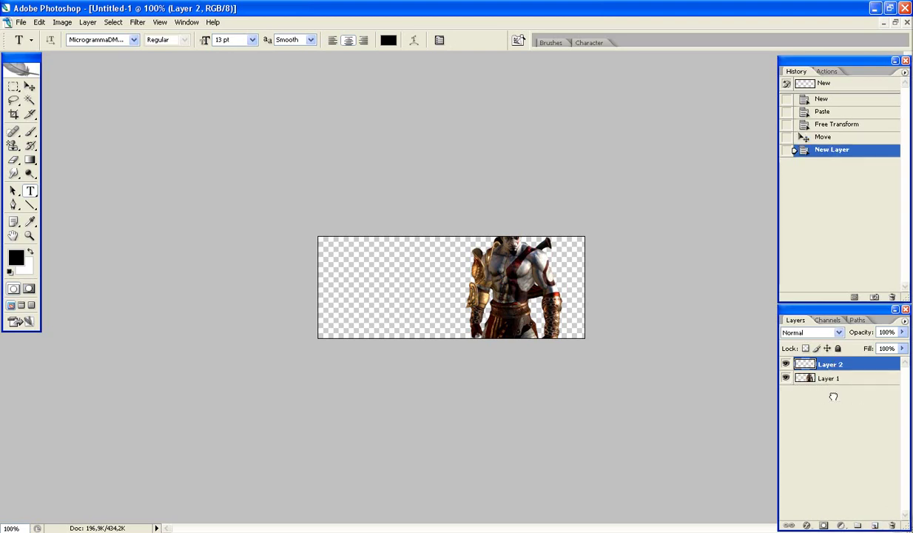
pyautogui.press('x')
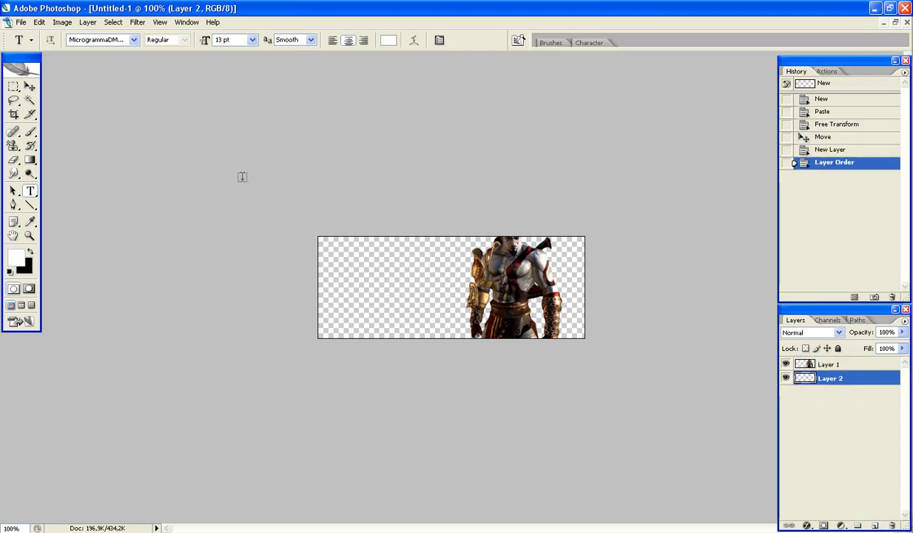
pyautogui.click(31, 222)
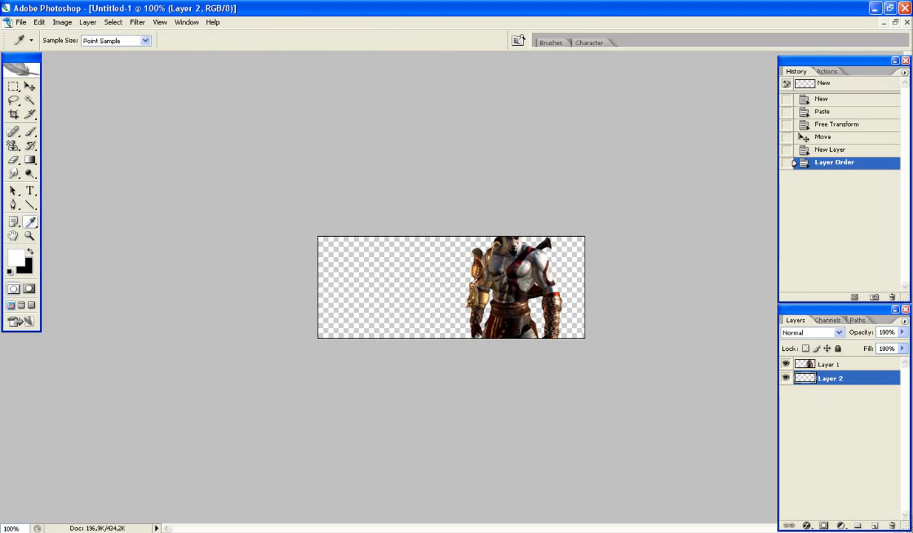
pyautogui.click(483, 259)
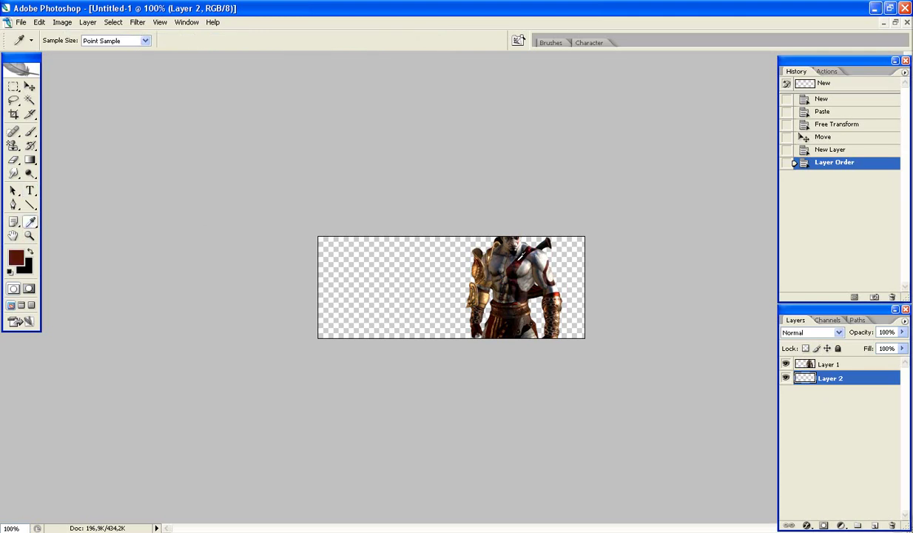
# Note 'Pegue uma cor da sign usando a ferramenta de conta-gotas'.
pyautogui.hotkey('alt', 'Tab')
pyautogui.press('Return')
pyautogui.press('Return')
pyautogui.write('Pegue uma')
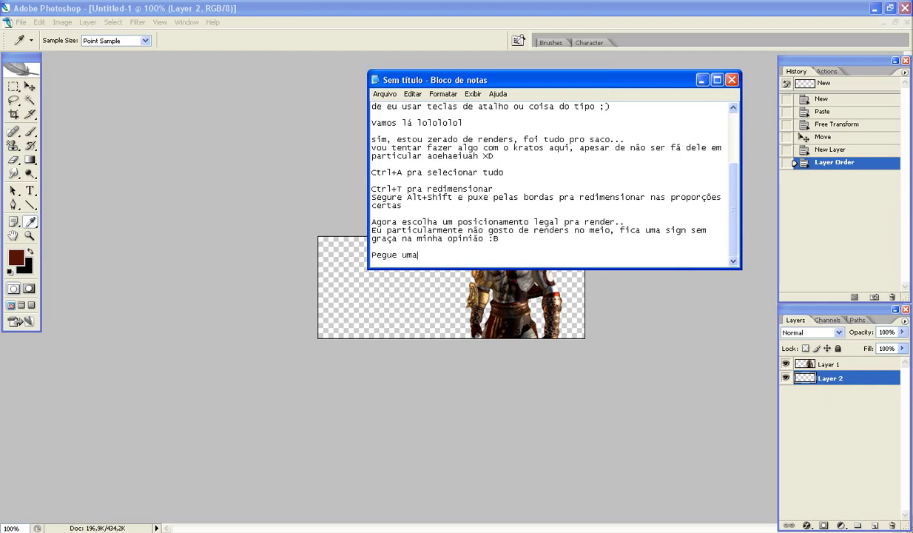
pyautogui.write(' cor da sign usanto a')
pyautogui.press('BackSpace')
pyautogui.press('BackSpace')
pyautogui.press('BackSpace')
pyautogui.write('a ferramenta de conta-gotas')
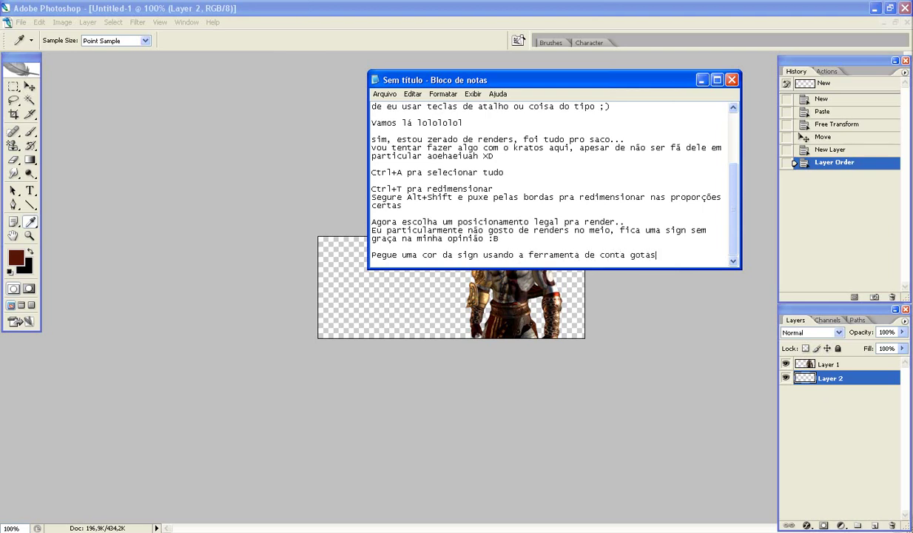
# Swap foreground and background colours with X and log 'aperte X pra trocar as cores…'.
pyautogui.click(392, 5)
pyautogui.press('x')
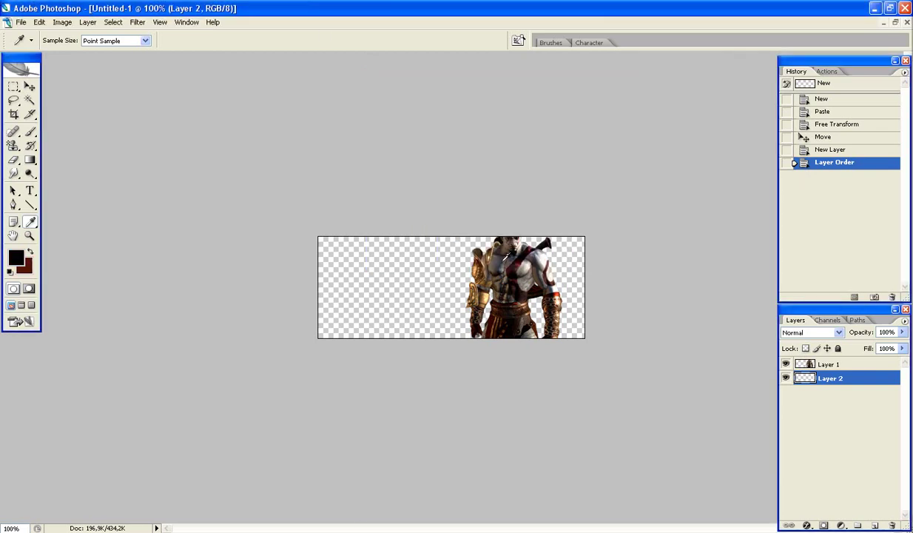
pyautogui.hotkey('alt', 'Tab')
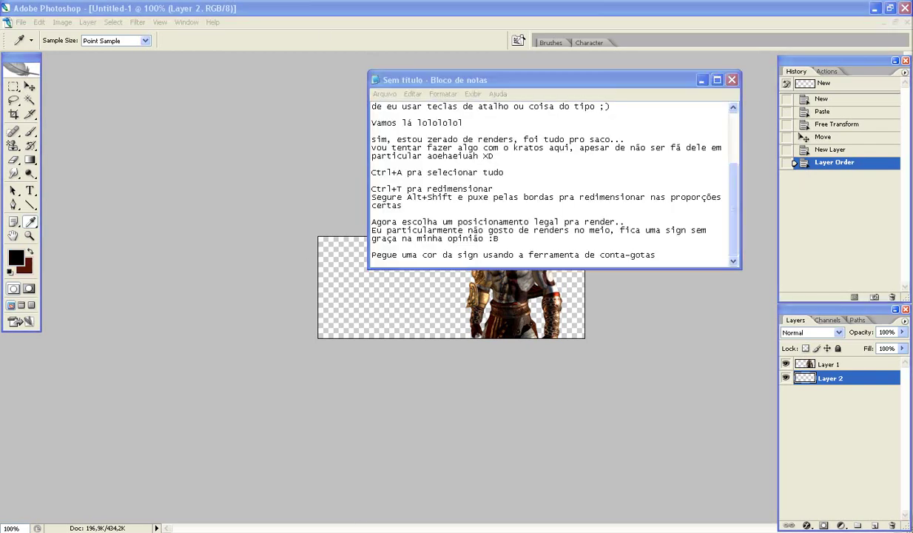
pyautogui.click(676, 256)
pyautogui.press('Return')
pyautogui.write('aperte X pra trocar as cores que você está usando (você entenderá')
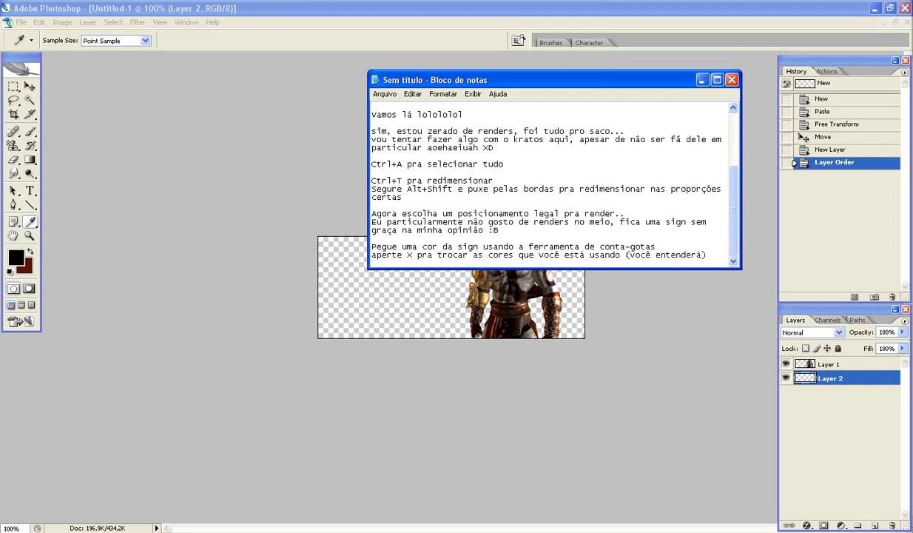
pyautogui.click(222, 126)
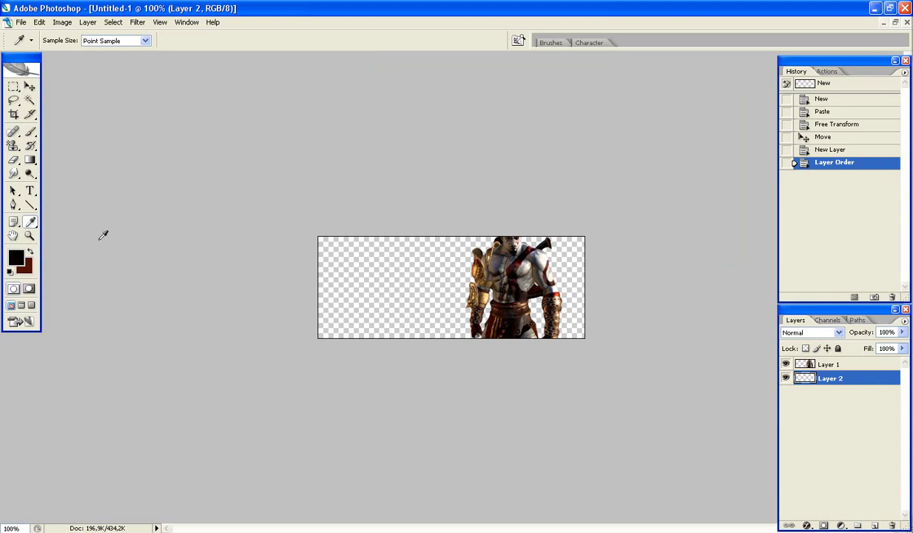
# Sample a dark red from Kratos's body and note 'Pegue outra cor da render'.
pyautogui.click(521, 259)
pyautogui.click(524, 254)
pyautogui.scroll(5, 512, 247)
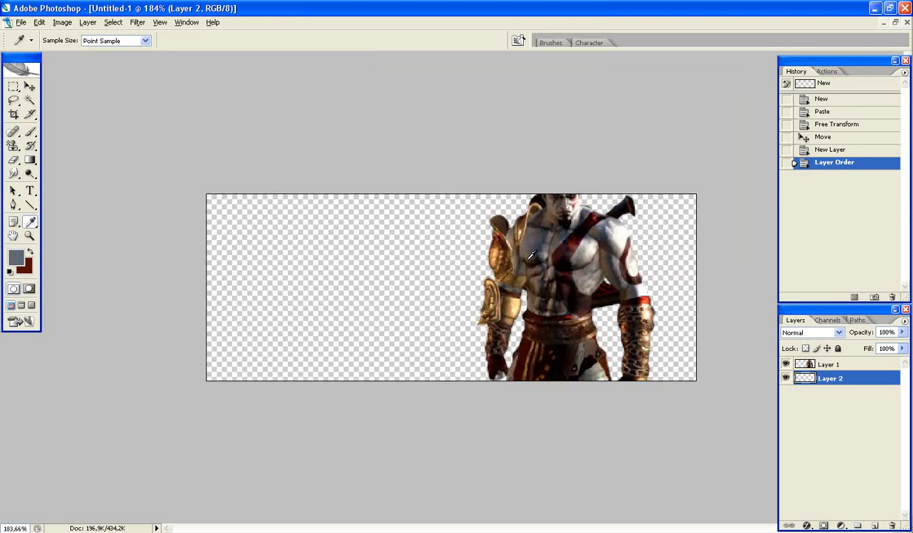
pyautogui.moveTo(636, 291); pyautogui.dragTo(646, 295)
pyautogui.hotkey('alt', 'Tab')
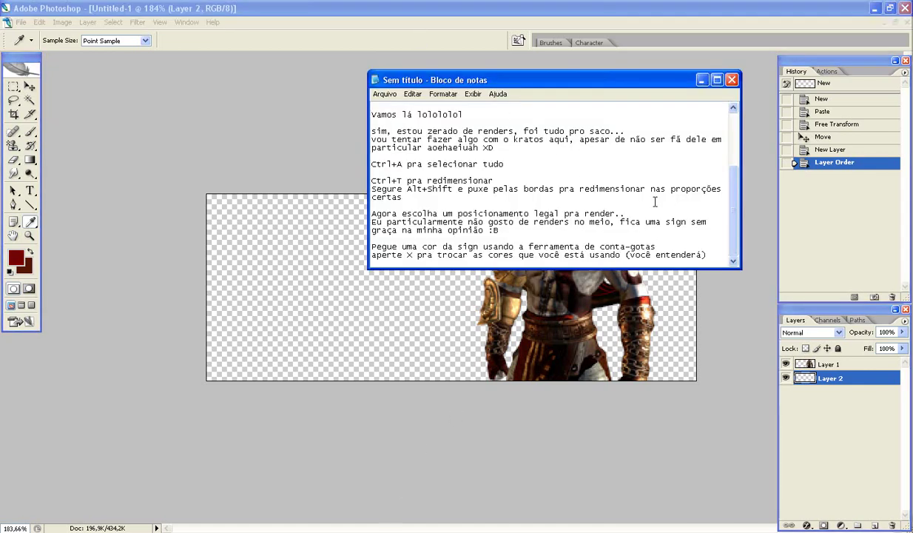
pyautogui.press('Return')
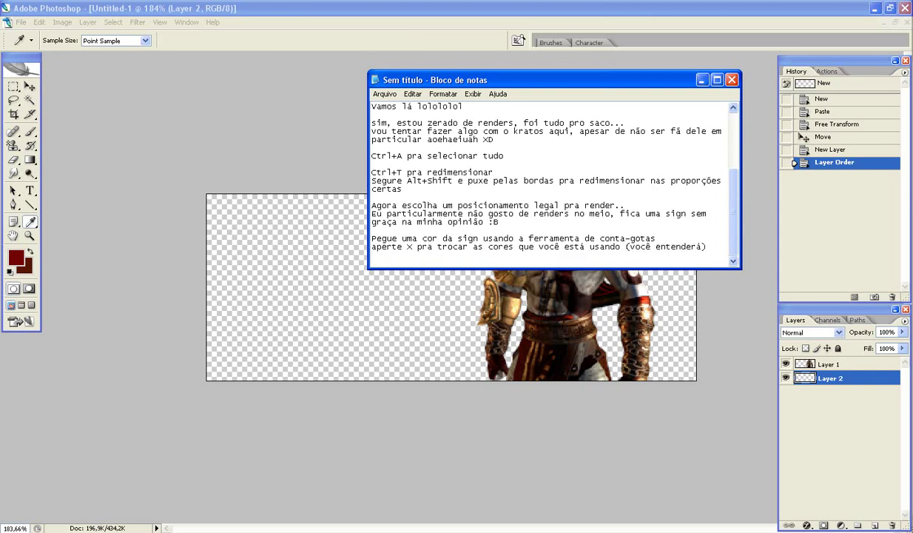
pyautogui.write('Pegue outra cor da r')
pyautogui.write('ender')
# Sample a blue-grey from Kratos, select the Gradient tool, and note 'Agora vamos ver se isso ficará legal.'.
pyautogui.click(533, 6)
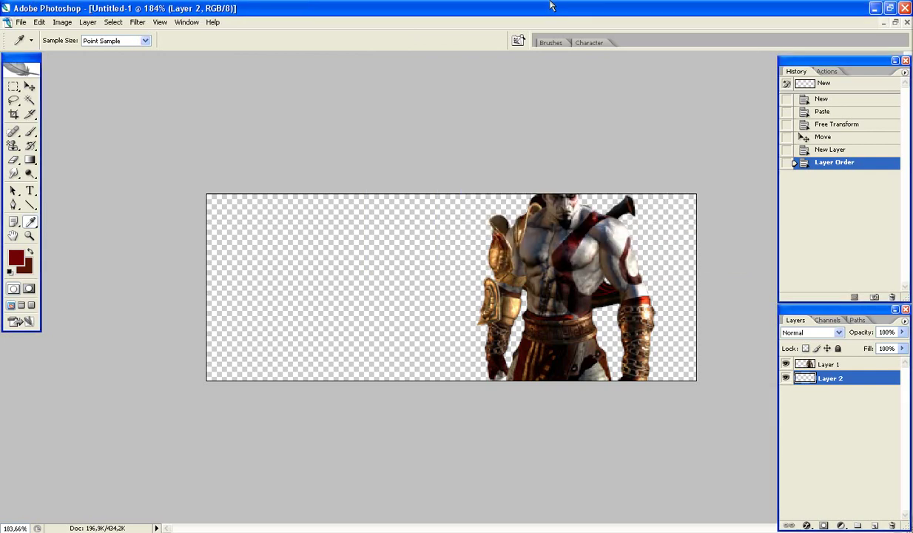
pyautogui.moveTo(568, 208)
pyautogui.mouseDown()
pyautogui.moveTo(599, 211)
pyautogui.moveTo(592, 208)
pyautogui.mouseUp()
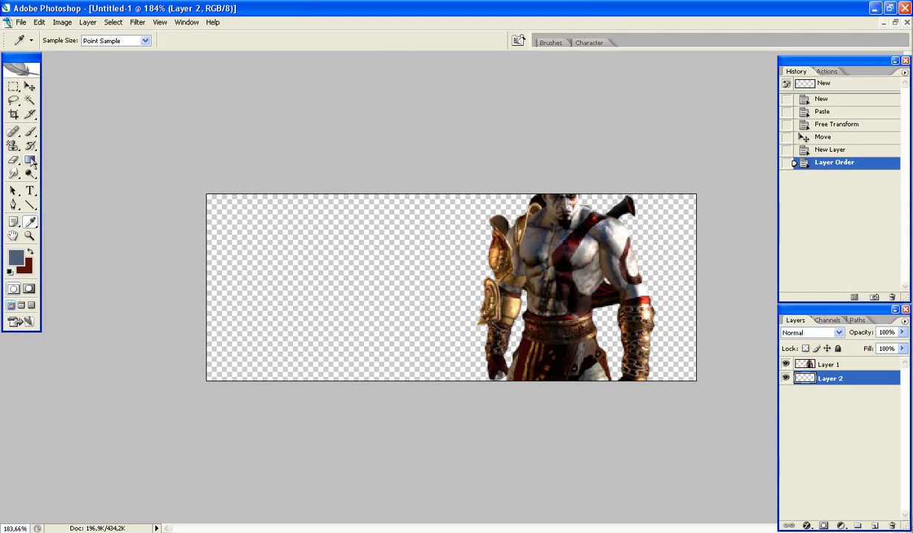
pyautogui.click(30, 160)
pyautogui.hotkey('alt', 'Tab')
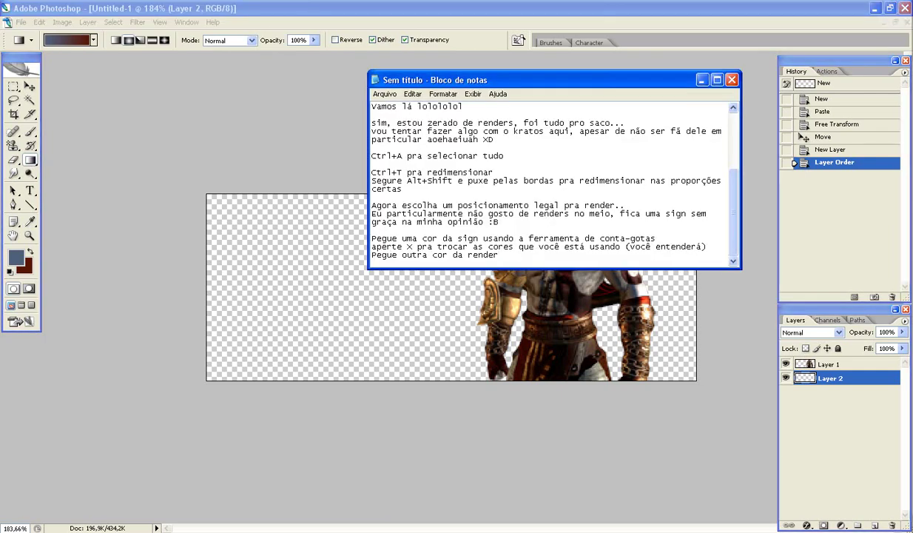
pyautogui.press('Return')
pyautogui.press('Return')
pyautogui.write('Agora vamos ver se isso ficará legal..')
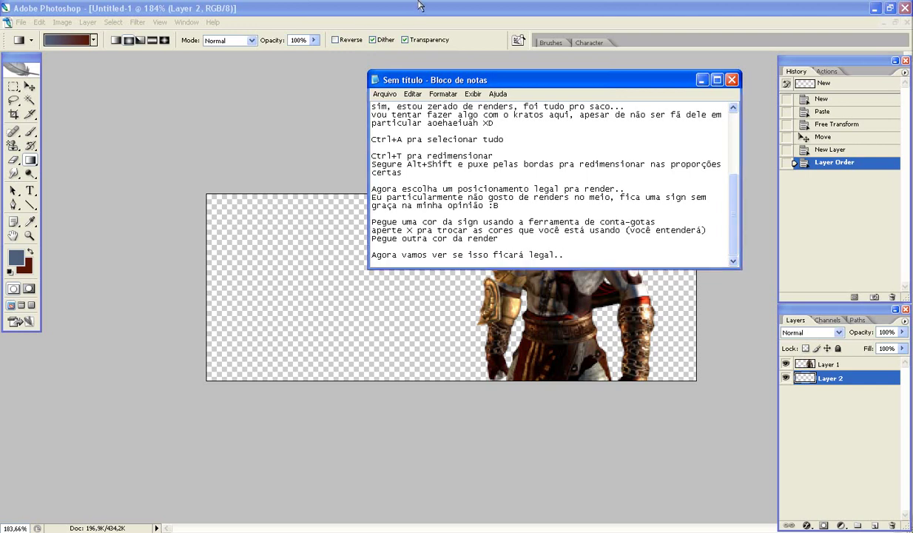
pyautogui.hotkey('alt', 'Tab')
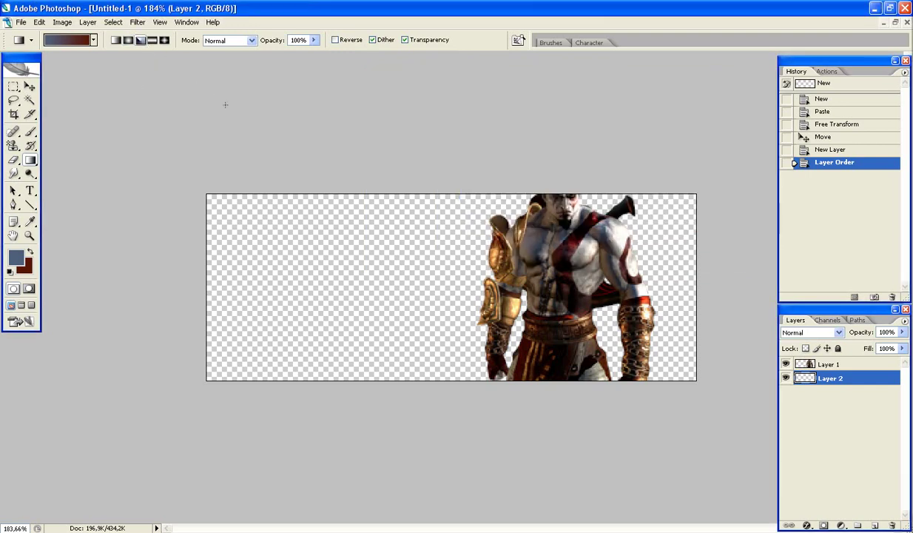
# Redraw the Layer 2 gradient at several angles until the blue-grey to dark-red fill looks right.
pyautogui.moveTo(543, 331); pyautogui.dragTo(298, 237)
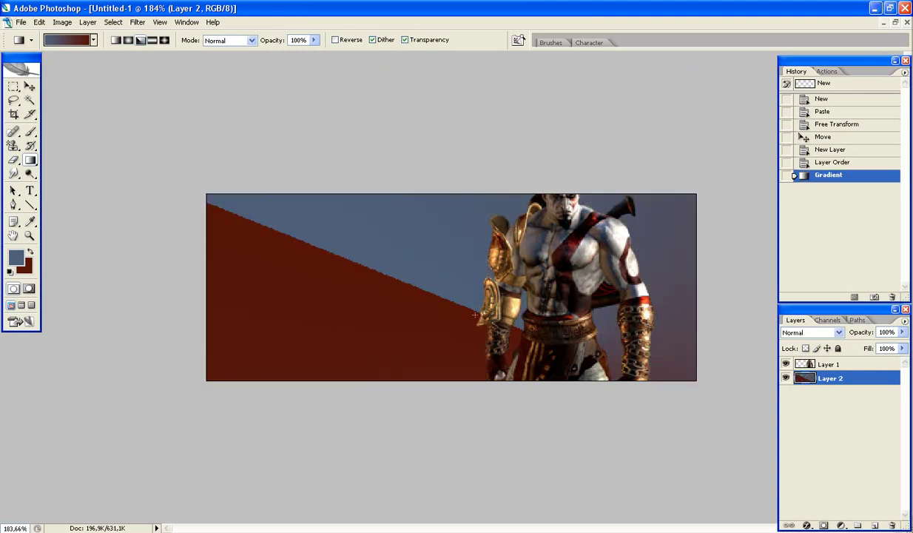
pyautogui.hotkey('ctrl', 'z')
pyautogui.moveTo(545, 177)
pyautogui.mouseDown()
pyautogui.moveTo(563, 338)
pyautogui.moveTo(545, 327)
pyautogui.mouseUp()
pyautogui.hotkey('ctrl', 'z')
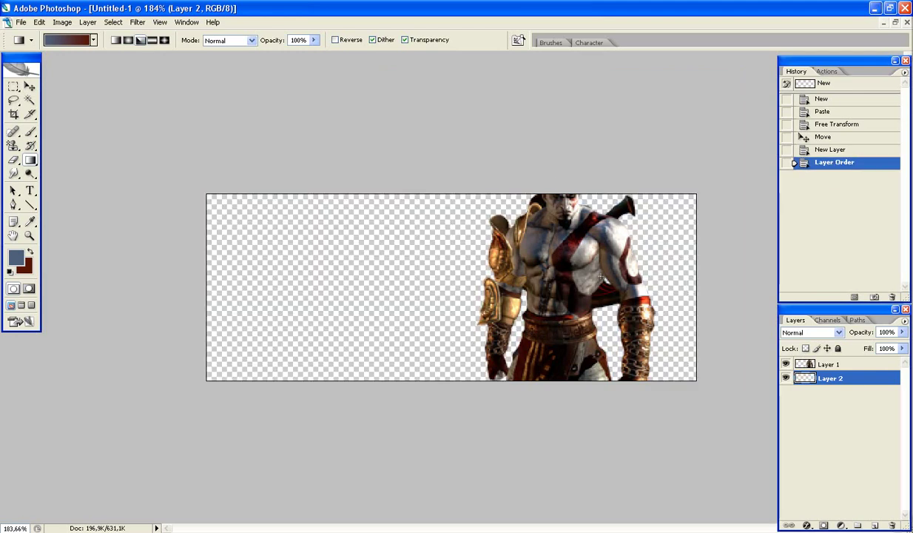
pyautogui.moveTo(553, 187)
pyautogui.mouseDown()
pyautogui.moveTo(604, 242)
pyautogui.moveTo(550, 189)
pyautogui.mouseUp()
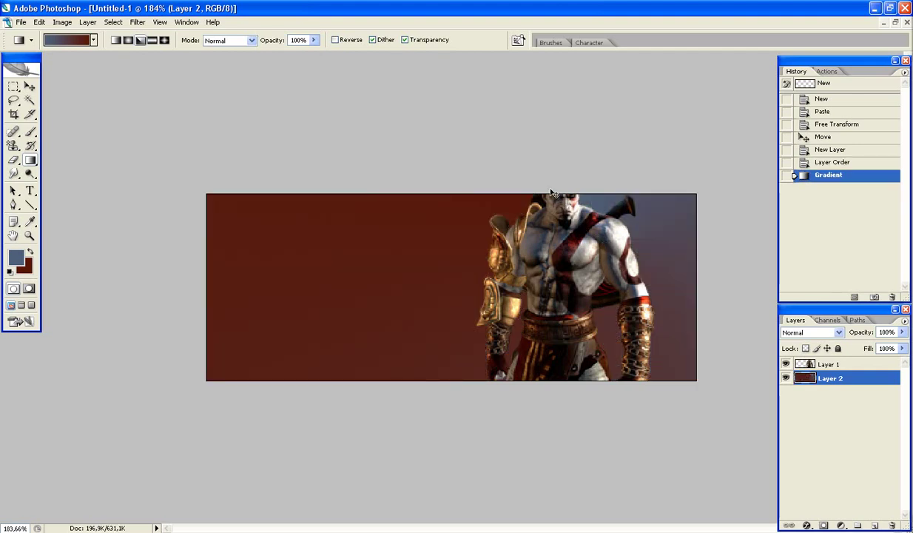
pyautogui.hotkey('ctrl', 'z')
pyautogui.moveTo(514, 223); pyautogui.dragTo(562, 198)
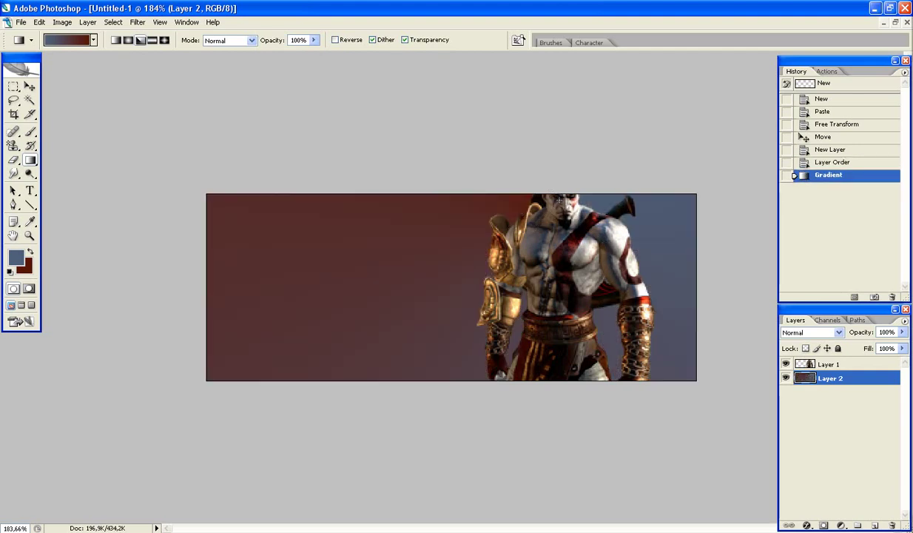
pyautogui.hotkey('ctrl', 'z')
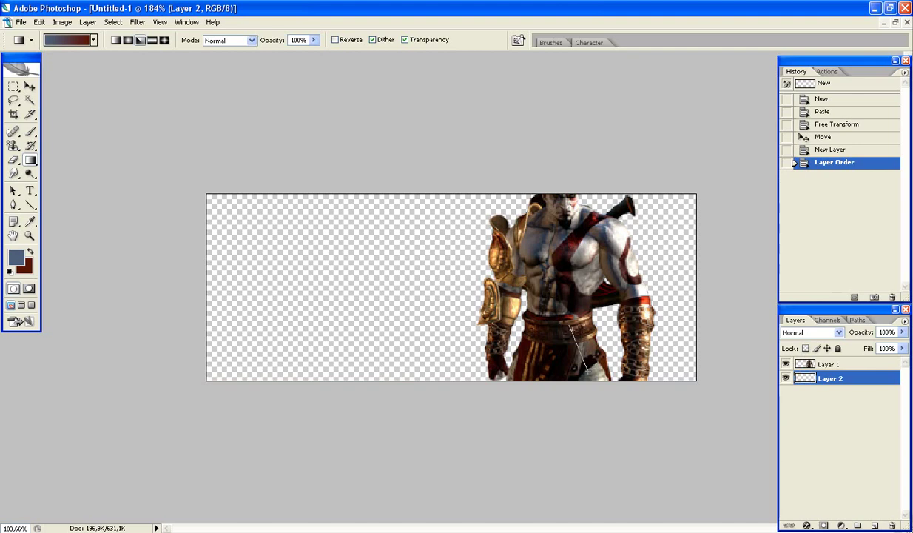
pyautogui.moveTo(567, 240); pyautogui.dragTo(514, 361)
pyautogui.hotkey('ctrl', 'z')
pyautogui.moveTo(533, 252); pyautogui.dragTo(619, 400)
pyautogui.hotkey('ctrl', 'z')
pyautogui.moveTo(568, 317); pyautogui.dragTo(530, 398)
pyautogui.hotkey('ctrl', 'z')
pyautogui.moveTo(551, 317); pyautogui.dragTo(601, 411)
# Add tutorial notes 'tentar assim' and 'Agora, selecione a ferramenta de Smudge'.
pyautogui.hotkey('alt', 'Tab')
pyautogui.press('Return')
pyautogui.write('amos tentar assim..')
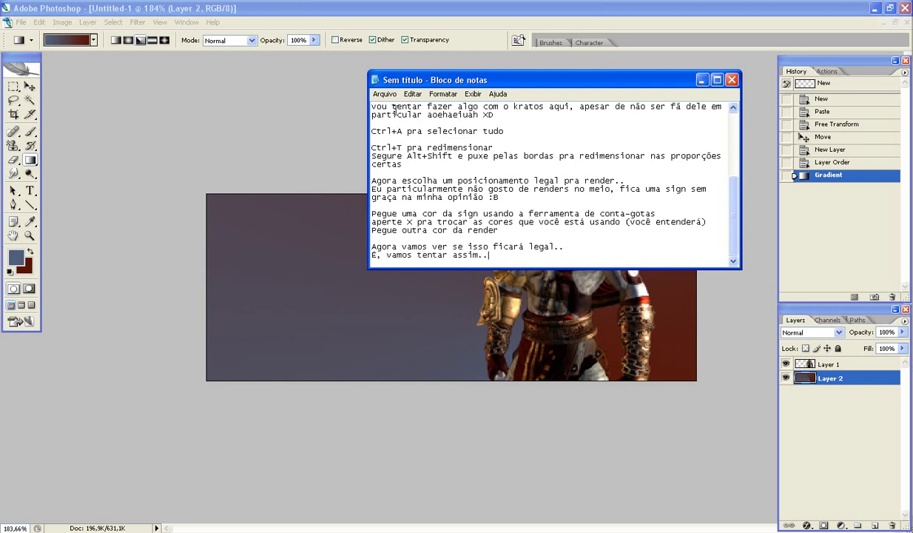
pyautogui.press('Return')
pyautogui.press('Return')
pyautogui.write('Agora, pegue')
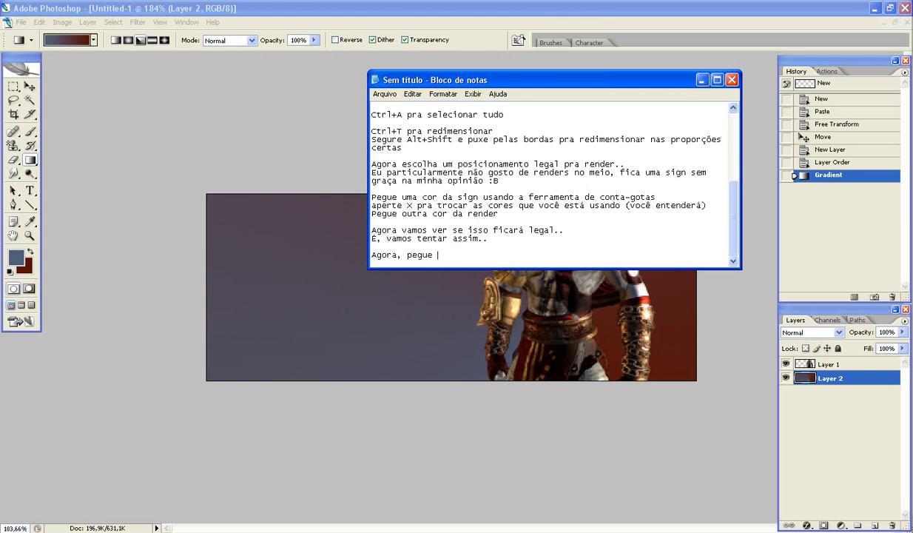
pyautogui.press('BackSpace')
pyautogui.press('BackSpace')
pyautogui.press('BackSpace')
pyautogui.write('lecione a fe')
pyautogui.write('rramenta de Smud')
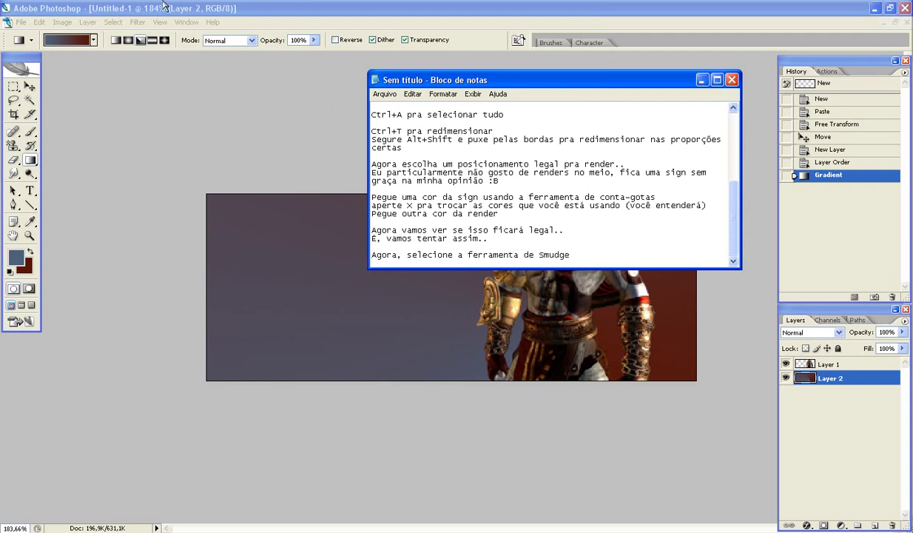
# Select the Smudge tool with R and continue the tutorial note.
pyautogui.click(194, 6)
pyautogui.press('r')
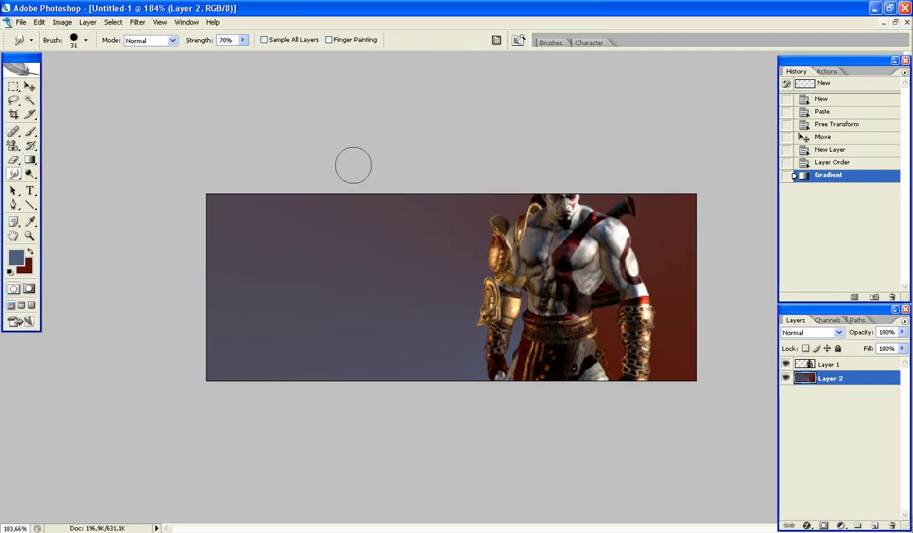
pyautogui.hotkey('alt', 'Tab')
pyautogui.write('talh')
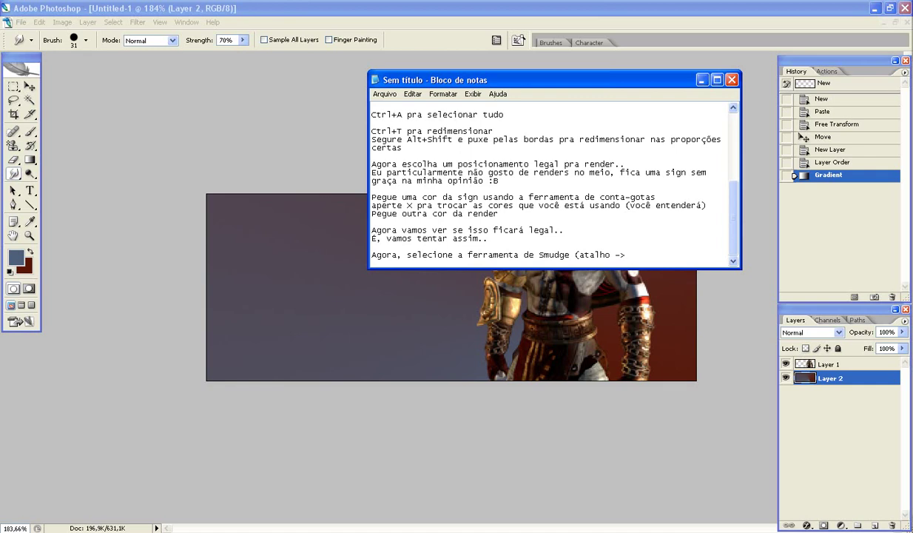
pyautogui.write('e')
pyautogui.click(374, 66)
# Check the smudge brush hardness and note maximum hardness and 70% strength.
pyautogui.rightClick(489, 244)
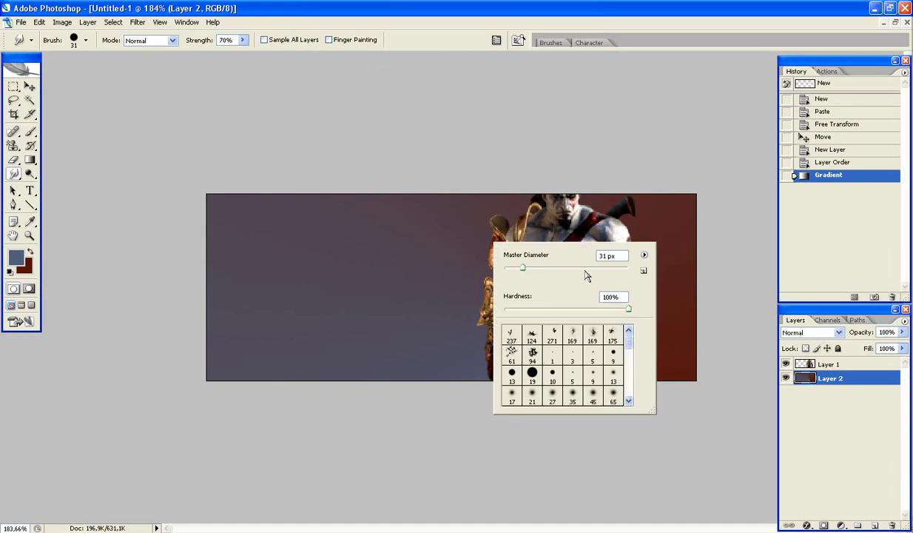
pyautogui.press('Escape')
pyautogui.hotkey('alt', 'Tab')
pyautogui.press('Return')
pyautogui.write('cpç')
pyautogui.write('que a')
pyautogui.write('rdness')
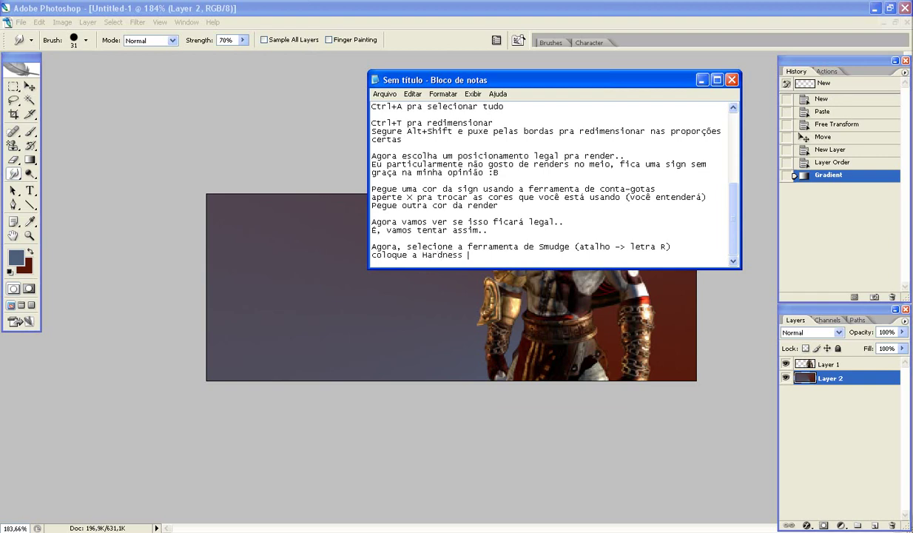
pyautogui.write('máximo')
pyautogui.write(' em 70%')
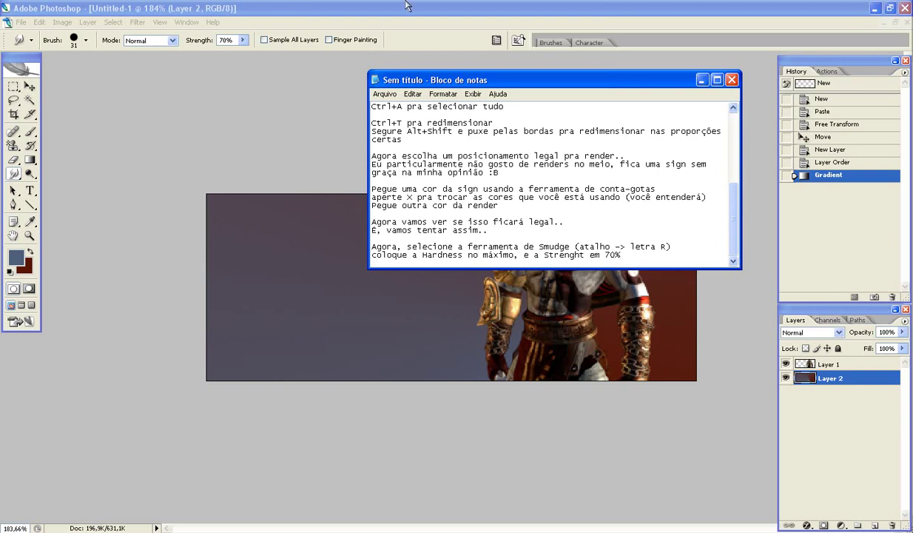
# Note that the key Smudge setting is ticking the 'Sample All Layers' box.
pyautogui.click(289, 138)
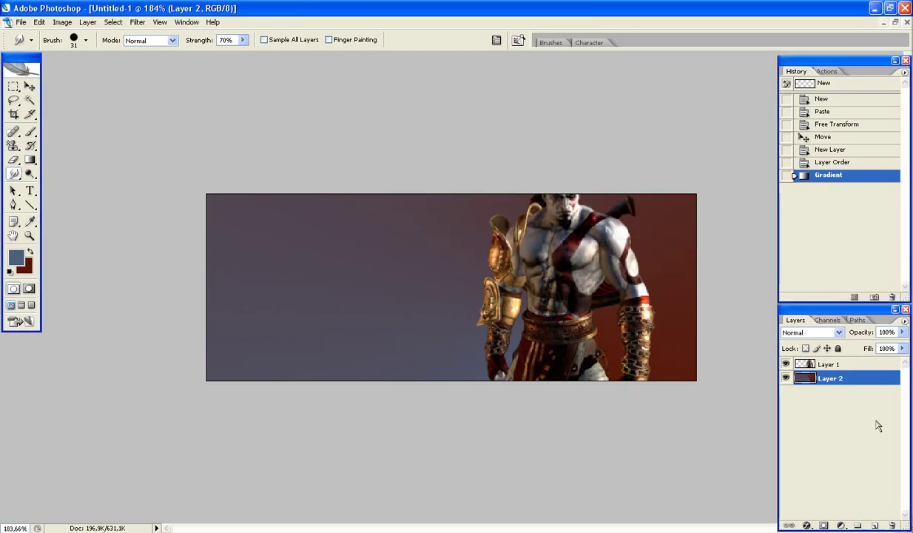
pyautogui.hotkey('alt', 'Tab')
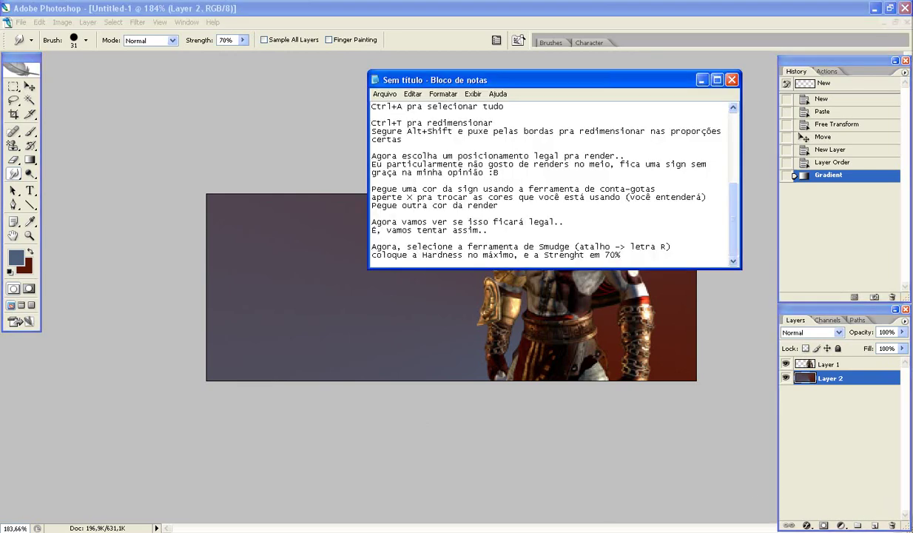
pyautogui.press('Return')
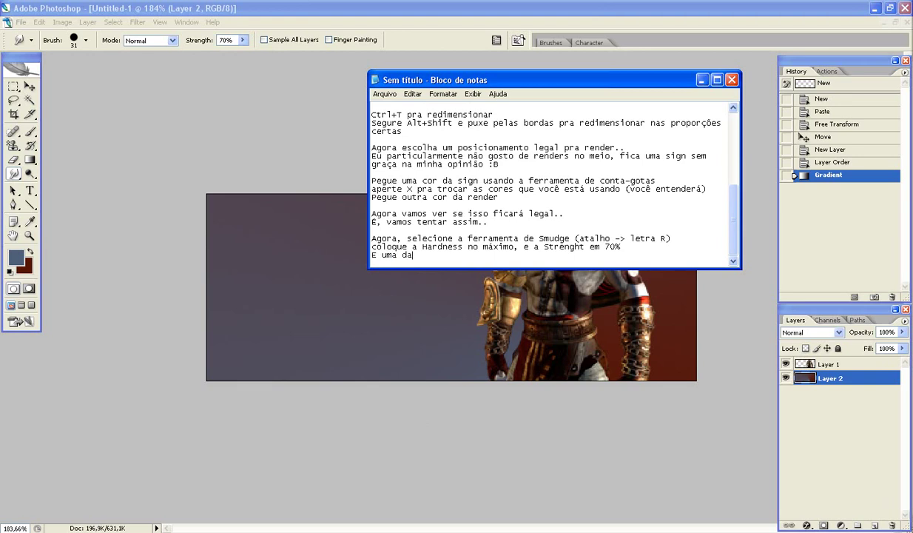
pyautogui.write('E uma das  coisas')
pyautogui.press('BackSpace')
pyautogui.write('ais impo')
pyautogui.write('rtantes, pelo menos no es')
pyautogui.press('BackSpace')
pyautogui.press('BackSpace')
pyautogui.write('smudge que eu uso é: sele')
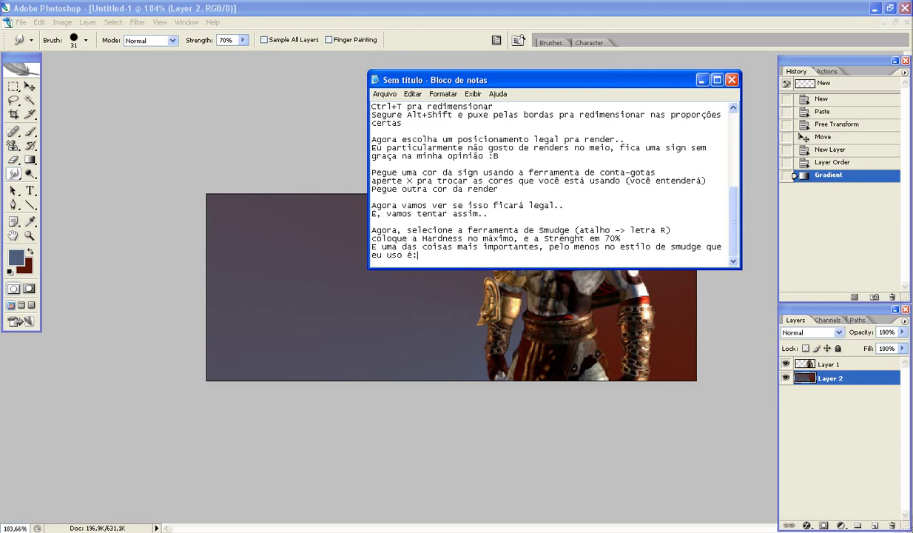
pyautogui.write('cione a ca')
pyautogui.write('ixa de "Sample All Layers')
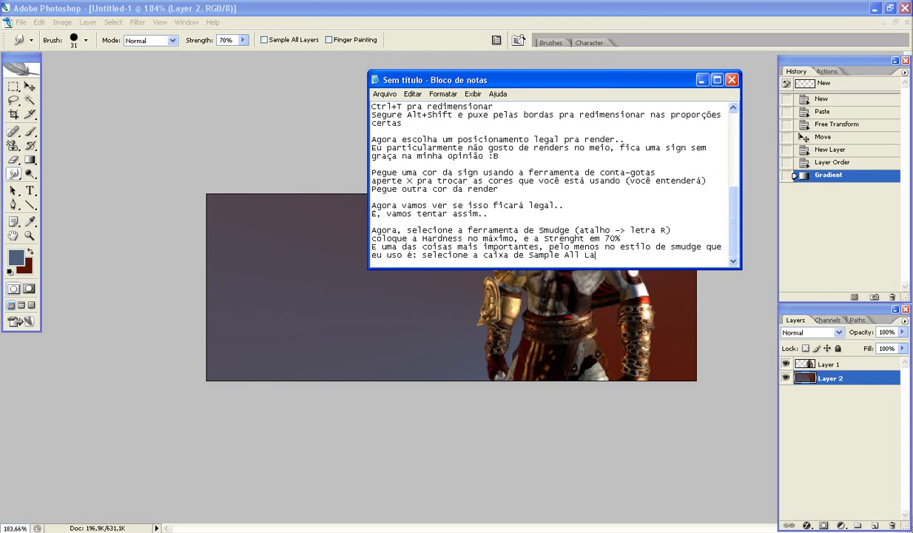
pyautogui.write('"')
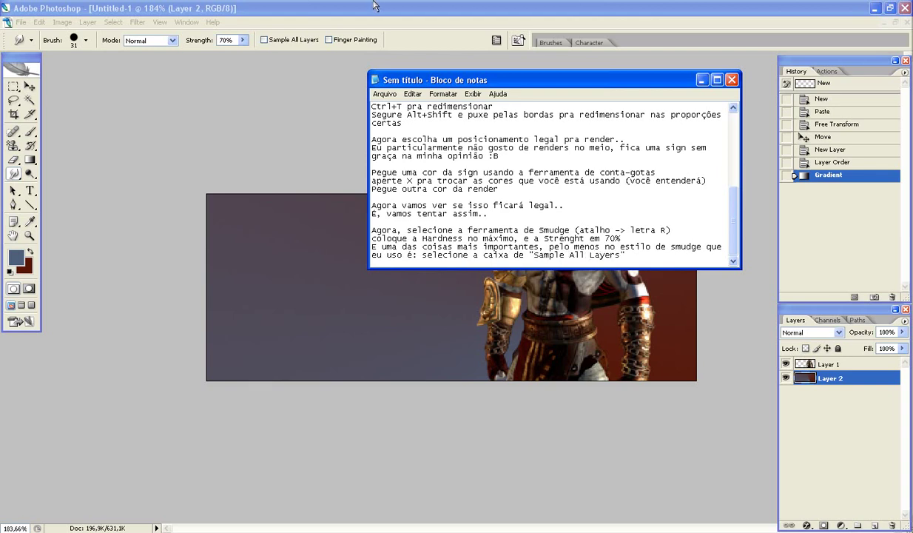
pyautogui.click(366, 4)
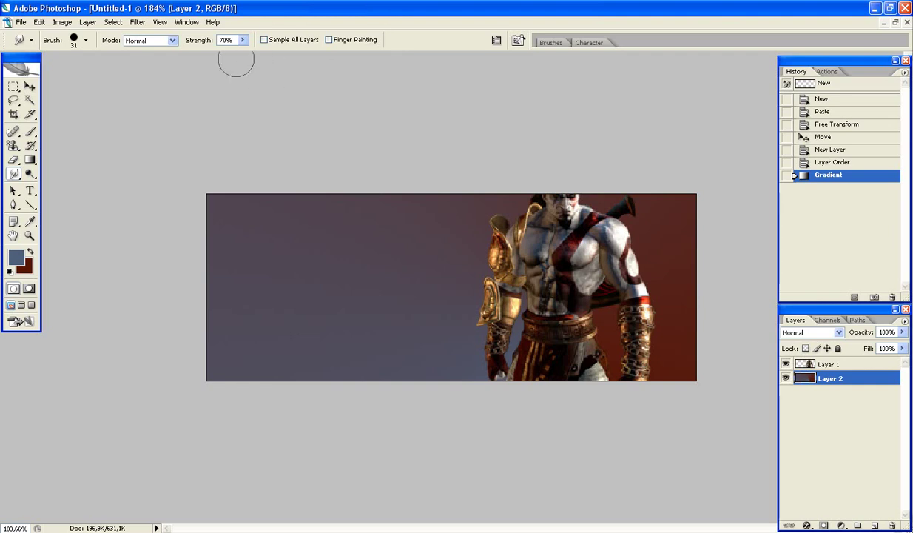
# Enable Sample All Layers, add a new layer and hide the Kratos render layer.
pyautogui.click(266, 42)
pyautogui.click(874, 526)
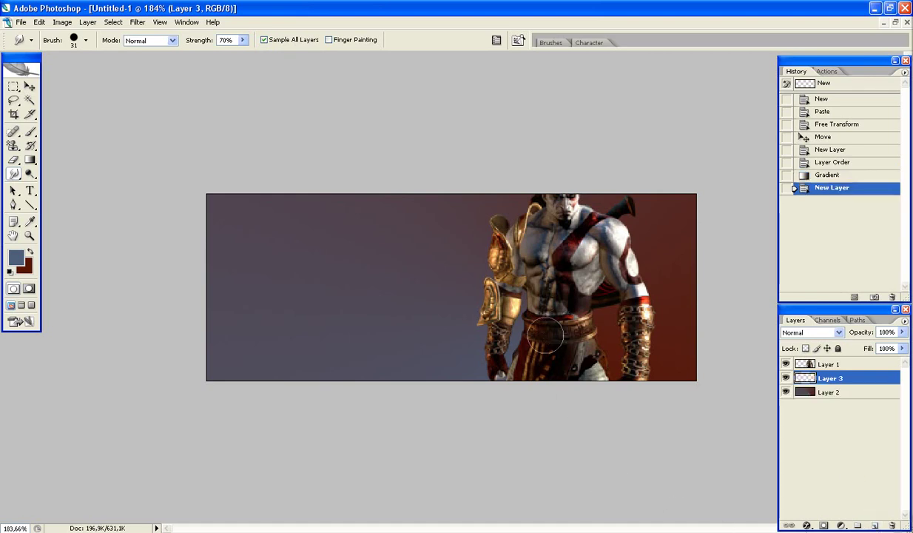
pyautogui.moveTo(527, 357); pyautogui.dragTo(418, 316)
pyautogui.hotkey('ctrl', 'z')
pyautogui.click(786, 364)
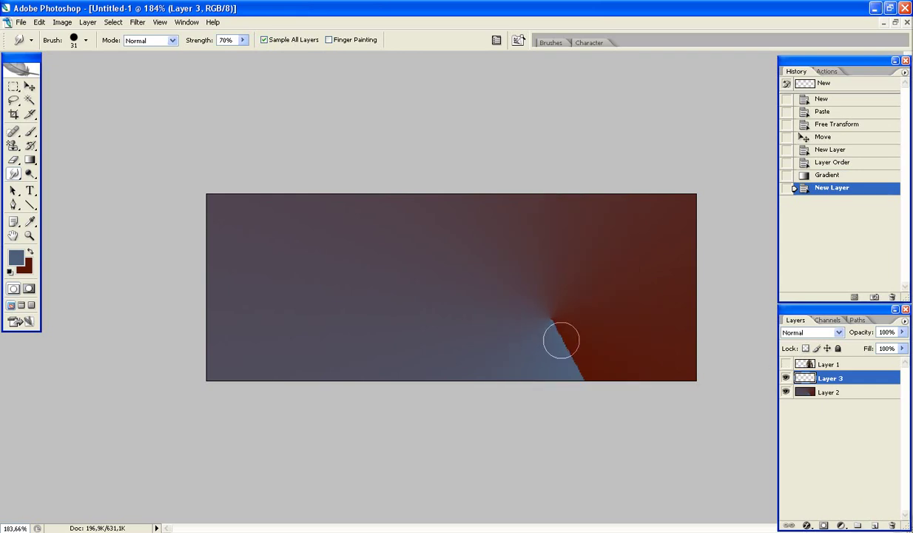
# Smear the red and blue-grey into leftward wave streaks, then show the render again.
pyautogui.moveTo(559, 339); pyautogui.dragTo(444, 320)
pyautogui.moveTo(548, 326)
pyautogui.mouseDown()
pyautogui.moveTo(516, 302)
pyautogui.moveTo(458, 285)
pyautogui.mouseUp()
pyautogui.moveTo(533, 299); pyautogui.dragTo(514, 290)
pyautogui.moveTo(548, 326); pyautogui.dragTo(414, 311)
pyautogui.moveTo(563, 347); pyautogui.dragTo(470, 318)
pyautogui.moveTo(532, 340)
pyautogui.mouseDown()
pyautogui.moveTo(595, 359)
pyautogui.moveTo(544, 348)
pyautogui.moveTo(562, 367)
pyautogui.moveTo(639, 296)
pyautogui.moveTo(485, 280)
pyautogui.moveTo(522, 309)
pyautogui.moveTo(508, 366)
pyautogui.moveTo(357, 329)
pyautogui.moveTo(448, 343)
pyautogui.moveTo(389, 326)
pyautogui.moveTo(452, 324)
pyautogui.moveTo(437, 303)
pyautogui.moveTo(475, 288)
pyautogui.moveTo(522, 296)
pyautogui.mouseUp()
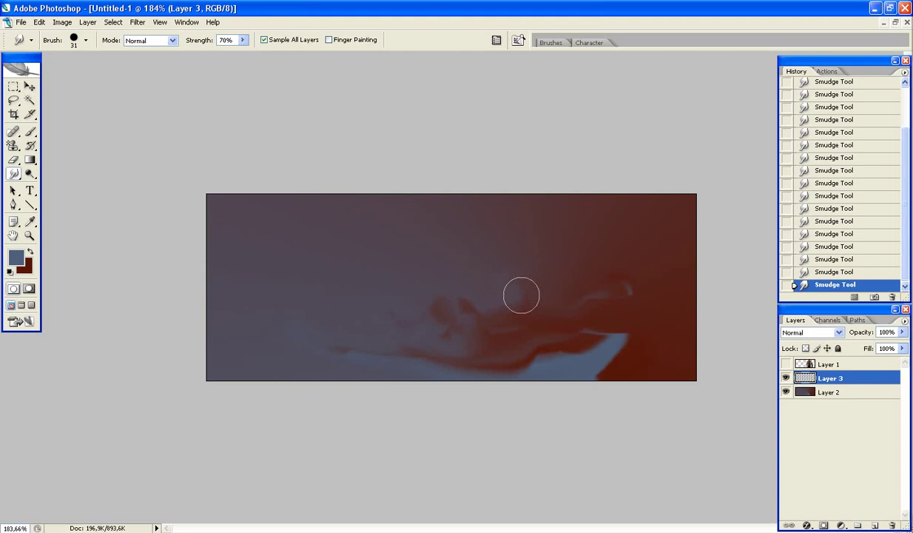
pyautogui.click(786, 364)
pyautogui.click(786, 365)
pyautogui.moveTo(602, 299); pyautogui.dragTo(547, 266)
pyautogui.moveTo(551, 231); pyautogui.dragTo(422, 238)
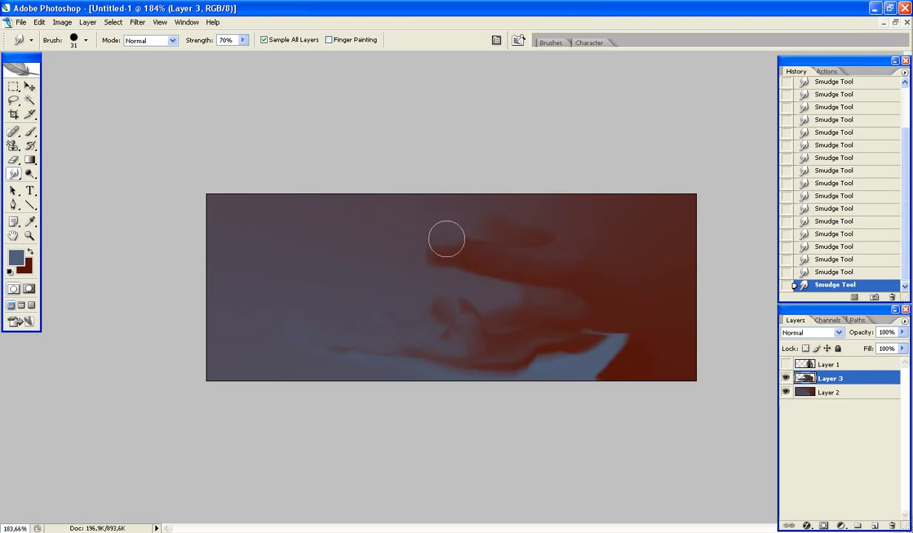
pyautogui.moveTo(514, 244)
pyautogui.mouseDown()
pyautogui.moveTo(418, 259)
pyautogui.moveTo(408, 248)
pyautogui.moveTo(361, 246)
pyautogui.moveTo(400, 247)
pyautogui.moveTo(395, 233)
pyautogui.moveTo(363, 216)
pyautogui.moveTo(444, 205)
pyautogui.moveTo(536, 263)
pyautogui.moveTo(491, 273)
pyautogui.moveTo(526, 256)
pyautogui.moveTo(538, 226)
pyautogui.moveTo(484, 230)
pyautogui.moveTo(465, 221)
pyautogui.moveTo(369, 259)
pyautogui.moveTo(451, 270)
pyautogui.moveTo(344, 237)
pyautogui.mouseUp()
pyautogui.click(785, 364)
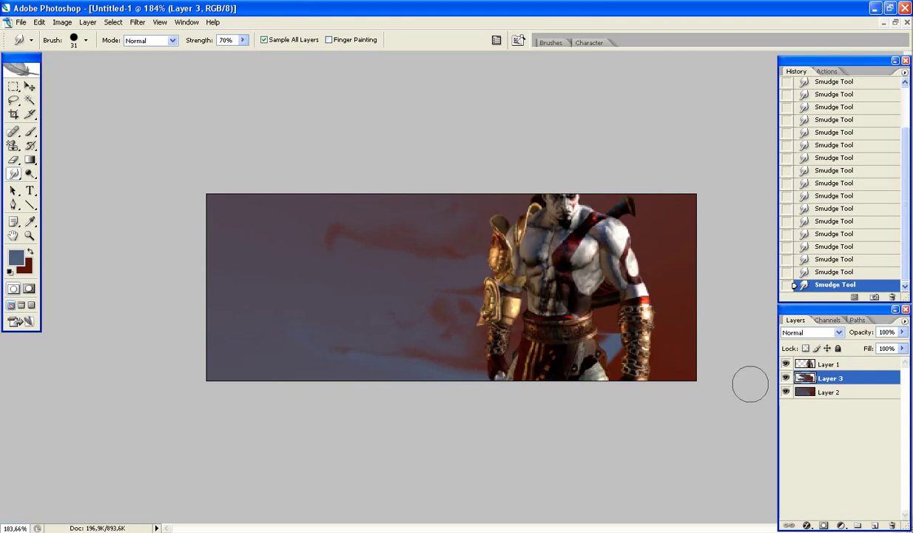
# Rejoin the 'Sample All Layers' line and note to smudge following the render's direction.
pyautogui.hotkey('alt', 'Tab')
pyautogui.press('Return')
pyautogui.press('Return')
pyautogui.press('BackSpace')
pyautogui.press('BackSpace')
pyautogui.press('BackSpace')
pyautogui.press('End')
pyautogui.press('Return')
pyautogui.press('Return')
pyautogui.write('f')
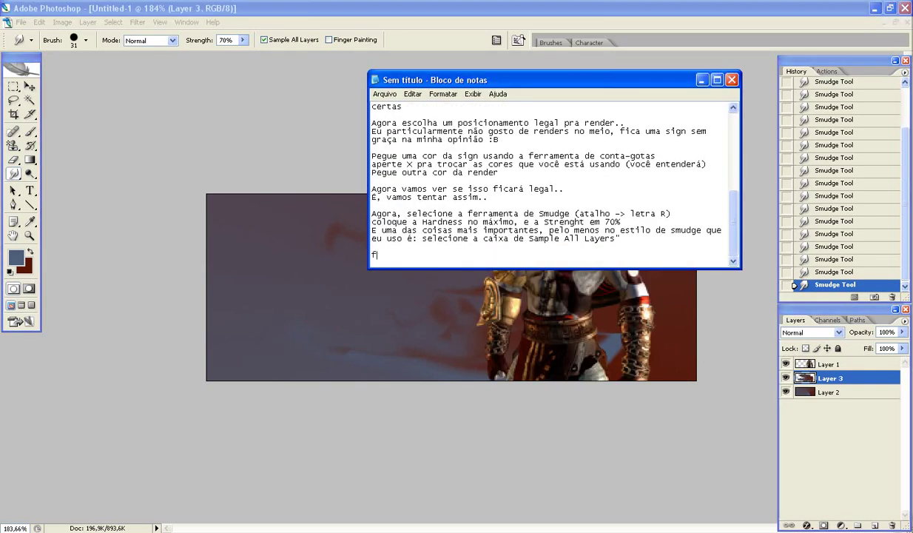
pyautogui.write('aça agora um smudge condizente com a sign, seguindo o dir')
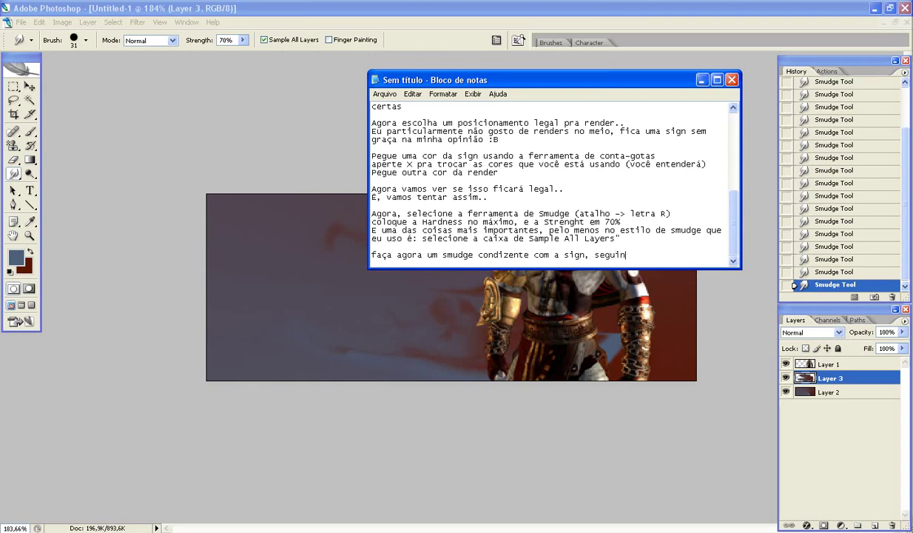
pyautogui.write('ecionamento')
pyautogui.write(' da render e tal')
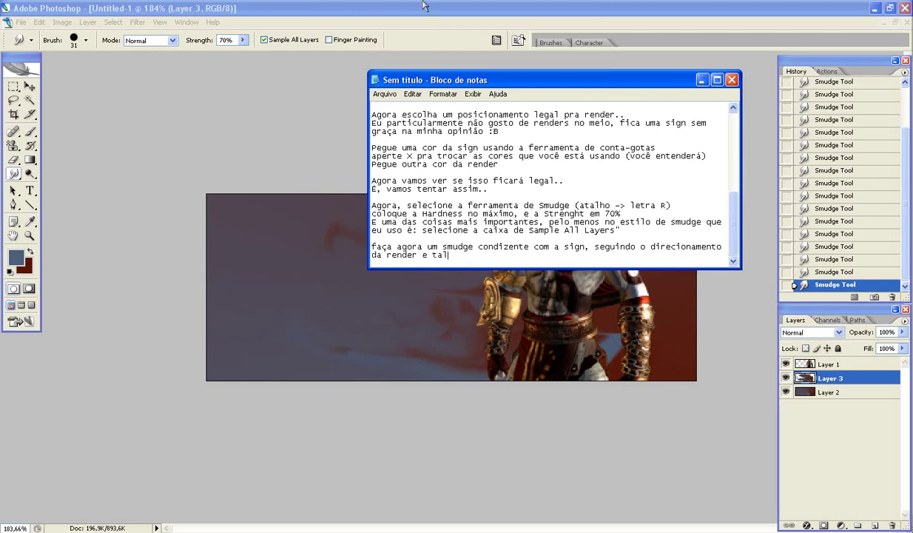
# Stamp visible layers onto new Layer 4 and smudge the render's edges without sampling all layers.
pyautogui.click(410, 6)
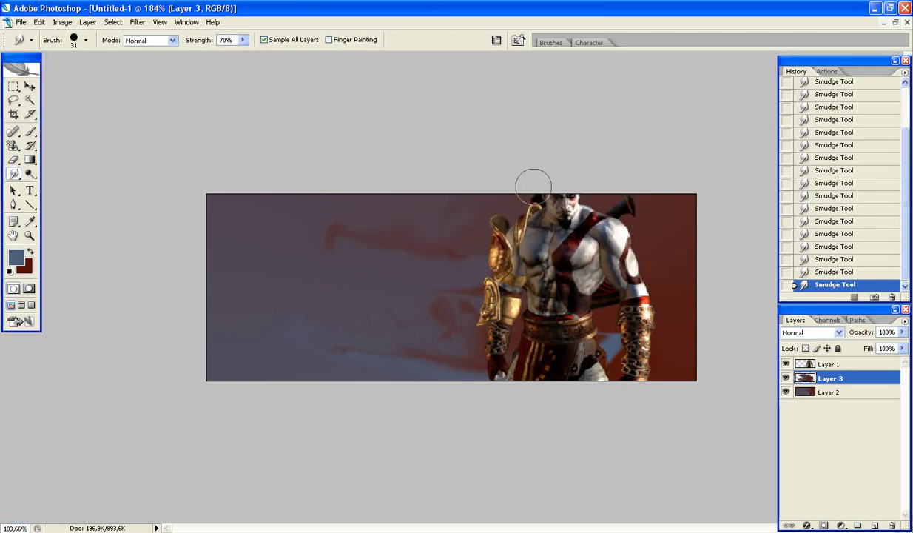
pyautogui.click(875, 525)
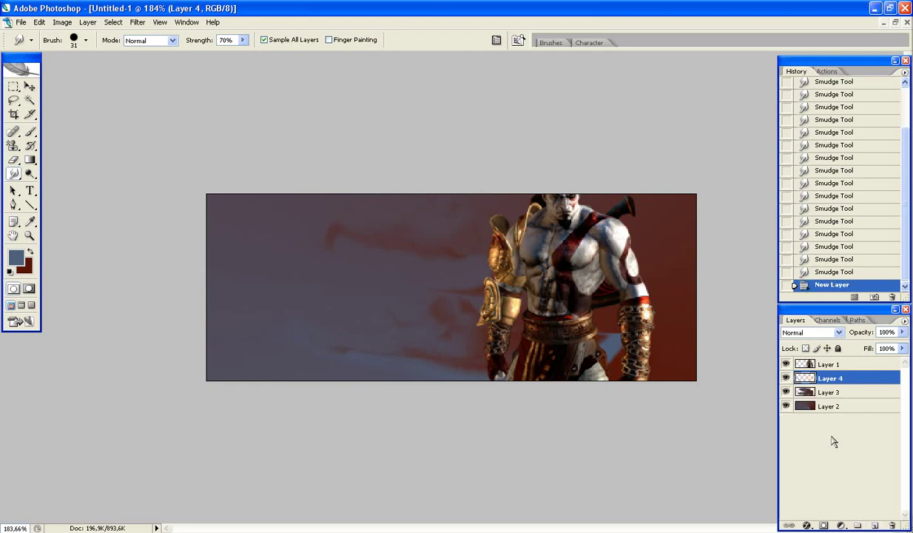
pyautogui.click(786, 364)
pyautogui.hotkey('ctrl', 'shift', 'alt', 'e')
pyautogui.click(786, 364)
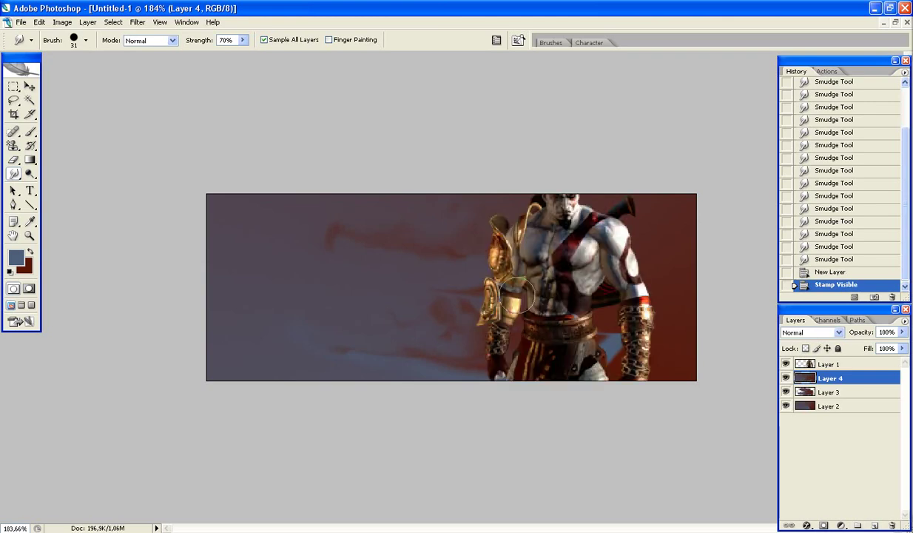
pyautogui.click(264, 40)
pyautogui.moveTo(441, 361)
pyautogui.mouseDown()
pyautogui.moveTo(426, 343)
pyautogui.moveTo(474, 325)
pyautogui.moveTo(600, 340)
pyautogui.moveTo(661, 326)
pyautogui.moveTo(582, 337)
pyautogui.moveTo(615, 328)
pyautogui.moveTo(585, 342)
pyautogui.moveTo(520, 278)
pyautogui.moveTo(455, 259)
pyautogui.moveTo(492, 197)
pyautogui.moveTo(477, 218)
pyautogui.moveTo(519, 367)
pyautogui.moveTo(405, 322)
pyautogui.mouseUp()
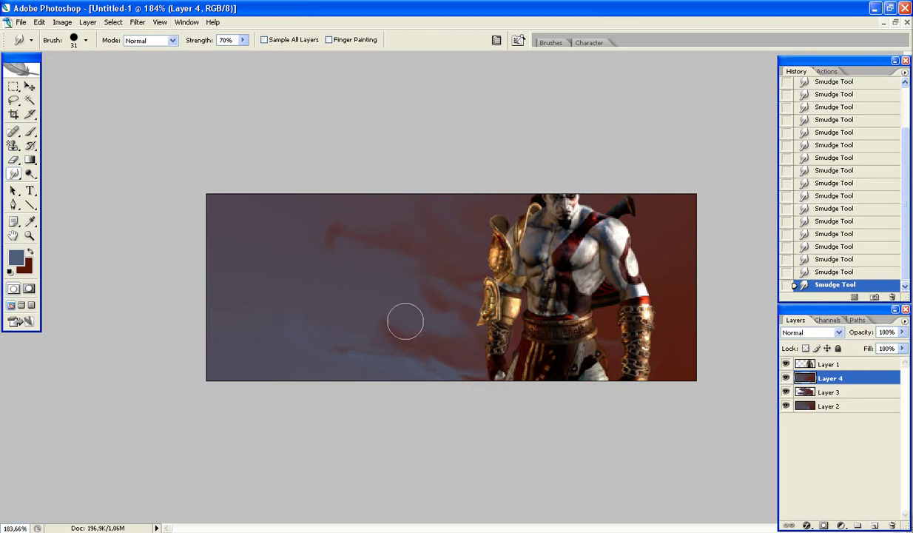
# Note 'Aff... fiquei achando ruim o bg, vou mudar' in the tutorial.
pyautogui.hotkey('alt', 'Tab')
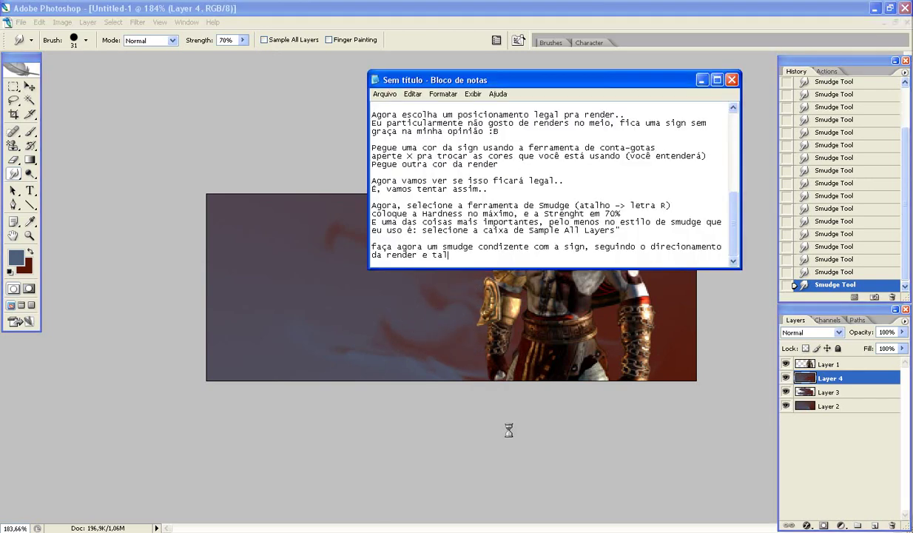
pyautogui.press('Return')
pyautogui.press('Return')
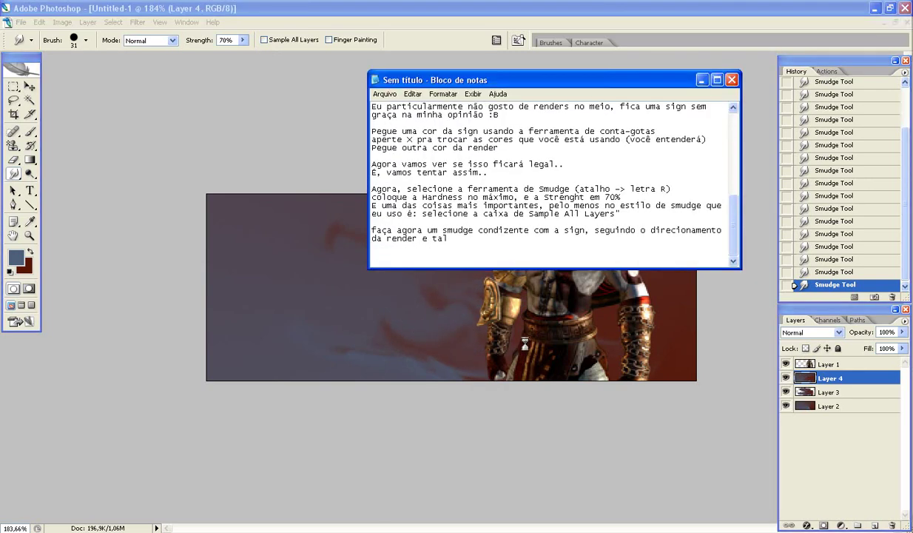
pyautogui.write('Aff... fi')
pyautogui.write('quei achando ruim o bg')
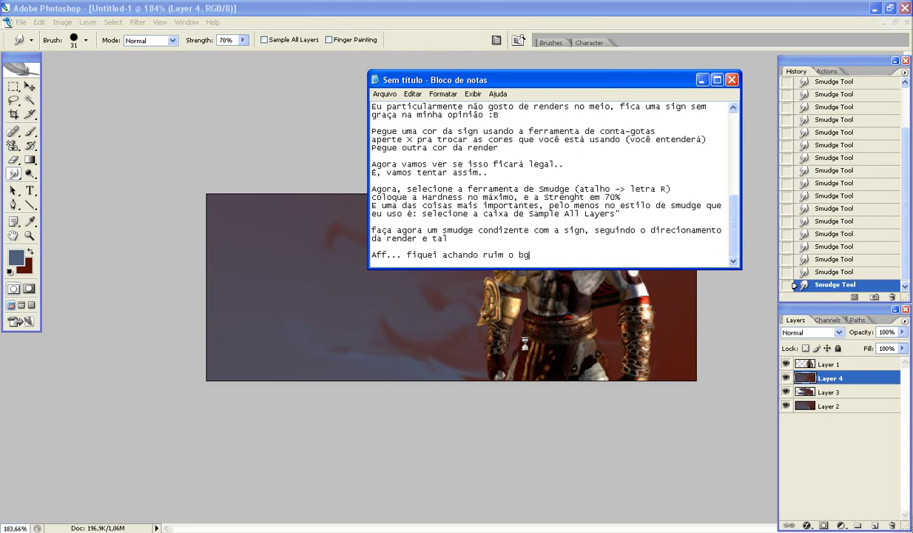
pyautogui.write(', vou mudar ok?')
# Delete the three smudged layers and add a new layer beneath the Kratos render.
pyautogui.click(484, 5)
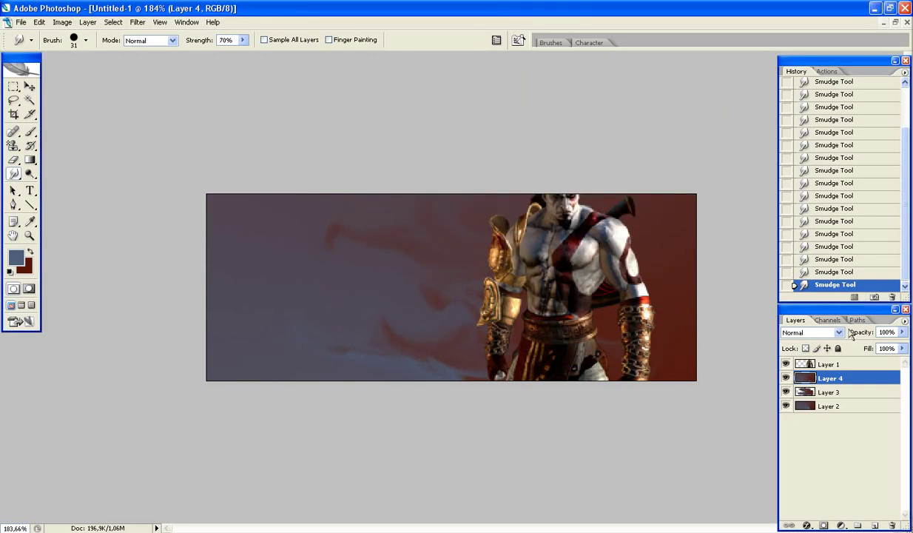
pyautogui.keyDown('shift'); pyautogui.click(849, 409); pyautogui.keyUp('shift')
pyautogui.rightClick(840, 407)
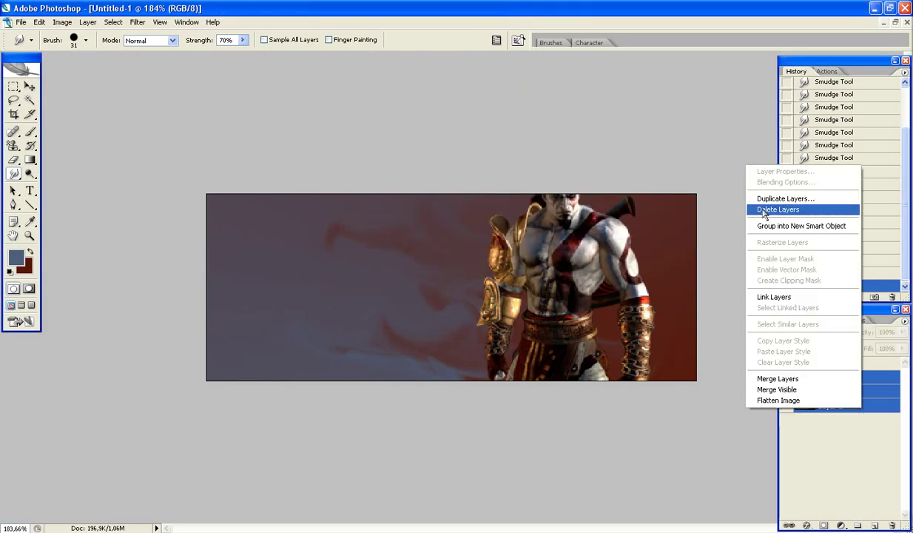
pyautogui.click(795, 207)
pyautogui.click(875, 524)
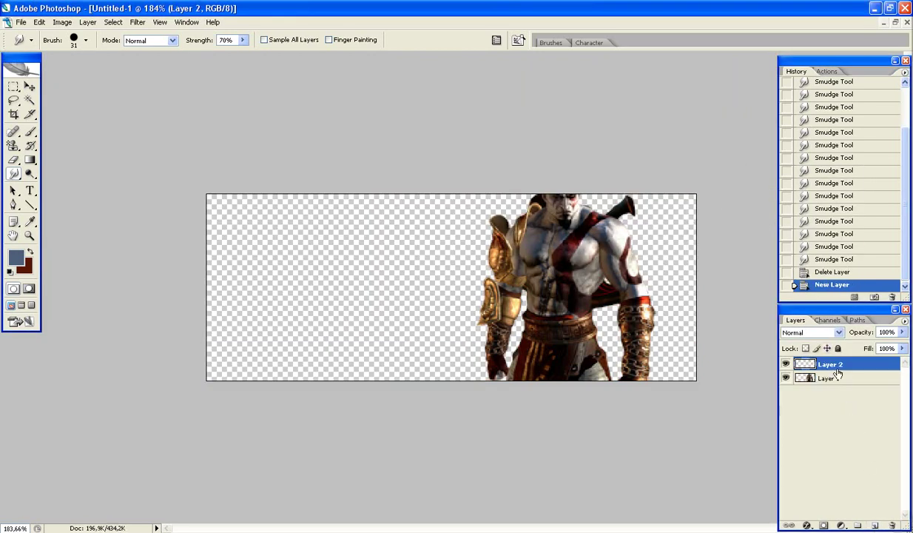
pyautogui.moveTo(809, 363); pyautogui.dragTo(814, 399)
# Try gradients on the new layer using sampled dark-brown and red-orange colours.
pyautogui.click(30, 160)
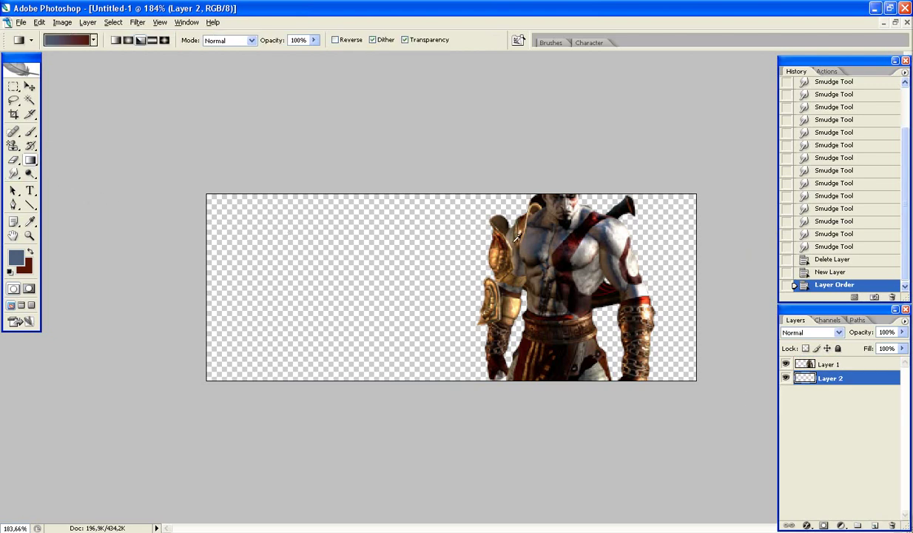
pyautogui.keyDown('alt'); pyautogui.click(485, 222); pyautogui.keyUp('alt')
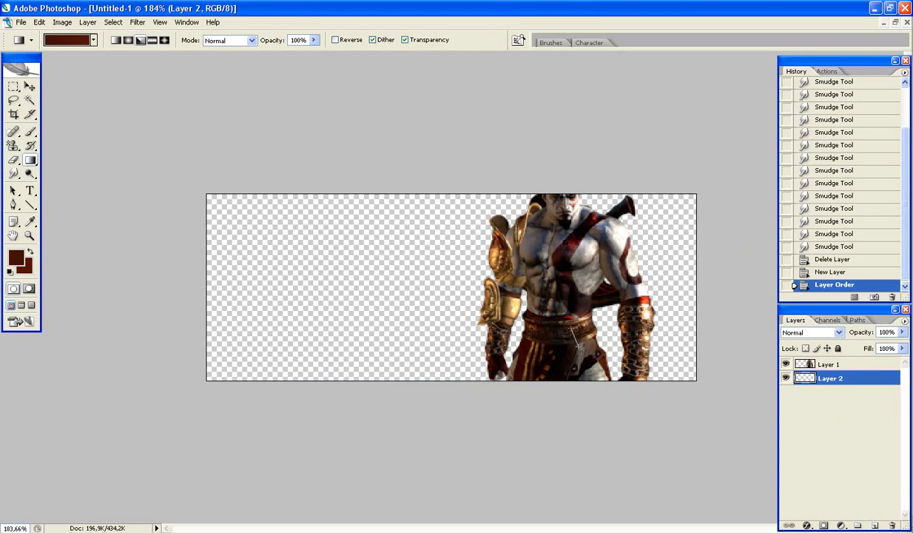
pyautogui.moveTo(574, 336); pyautogui.dragTo(529, 236)
pyautogui.moveTo(508, 309); pyautogui.dragTo(537, 206)
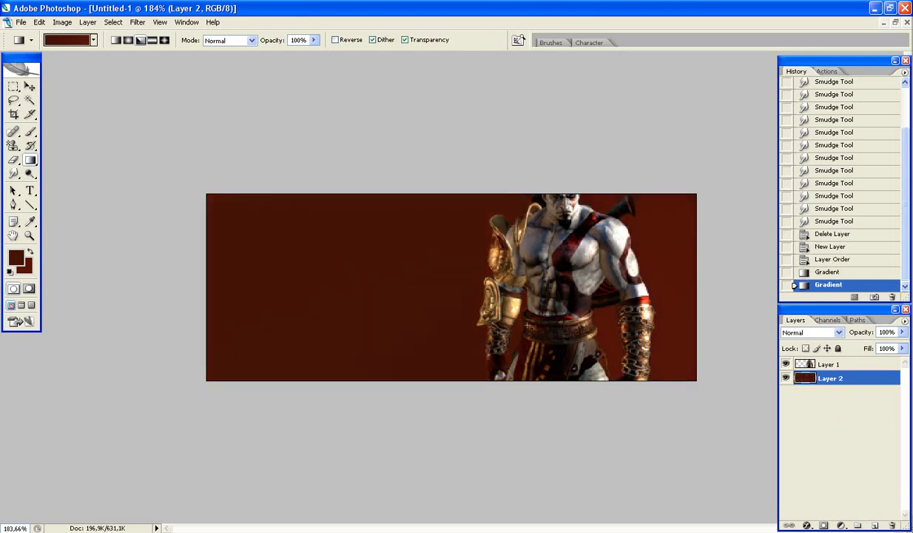
pyautogui.moveTo(488, 296); pyautogui.dragTo(490, 251)
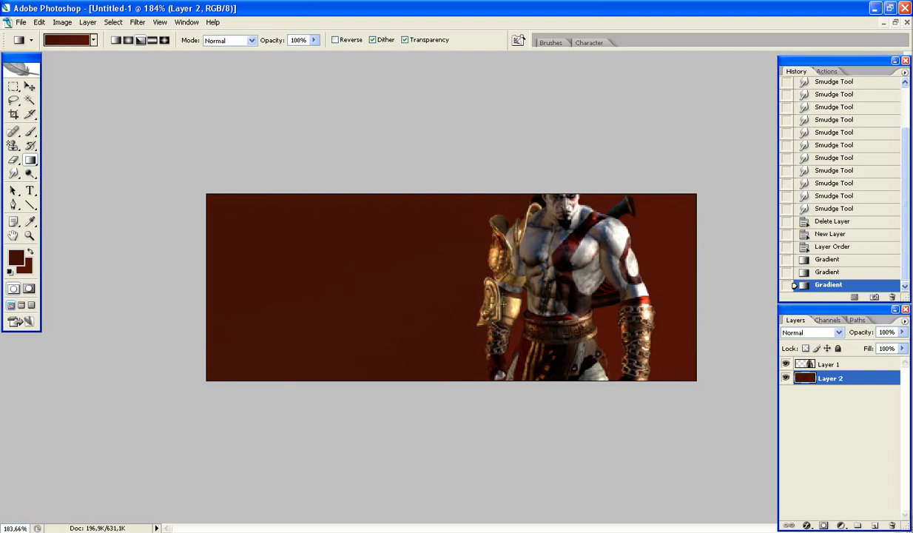
pyautogui.moveTo(616, 228); pyautogui.dragTo(629, 287)
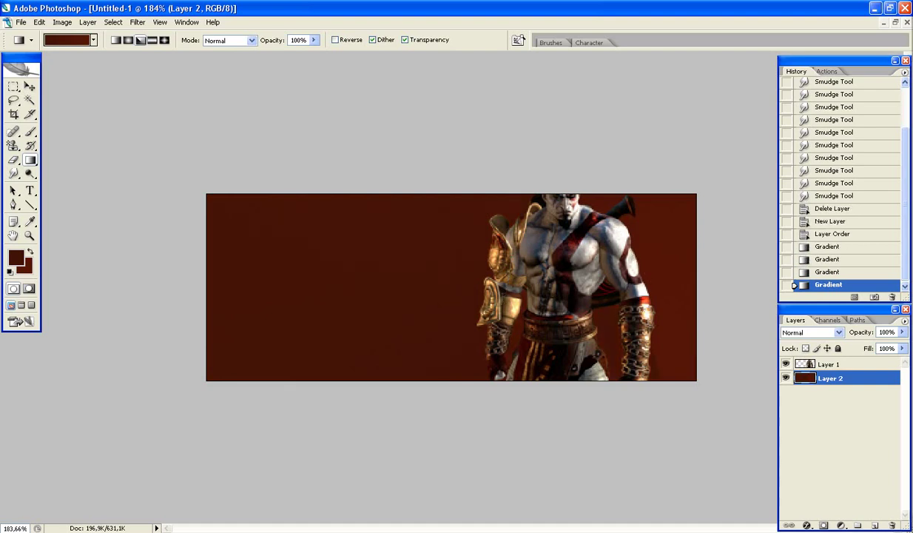
pyautogui.keyDown('alt'); pyautogui.click(645, 299); pyautogui.keyUp('alt')
pyautogui.keyDown('alt'); pyautogui.click(648, 295); pyautogui.keyUp('alt')
pyautogui.moveTo(627, 283); pyautogui.dragTo(585, 231)
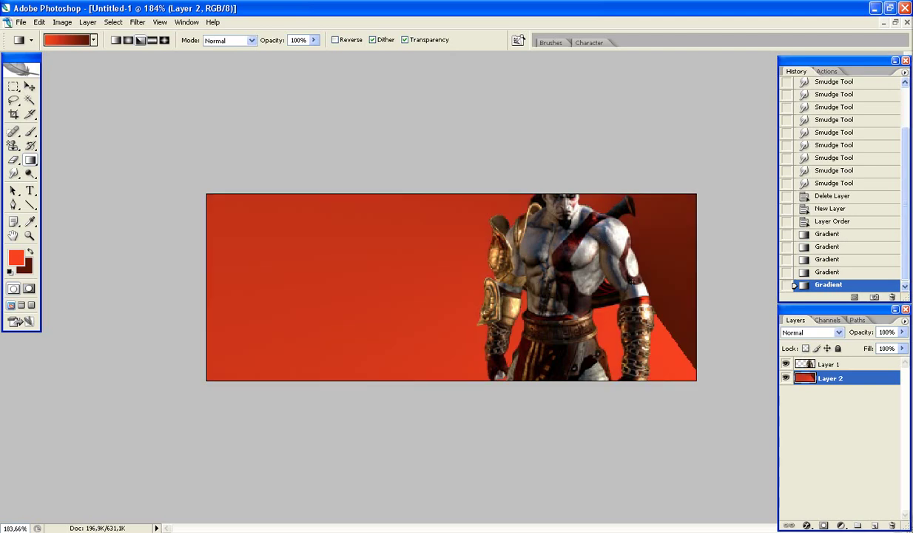
pyautogui.hotkey('ctrl', 'z')
pyautogui.moveTo(568, 376); pyautogui.dragTo(552, 276)
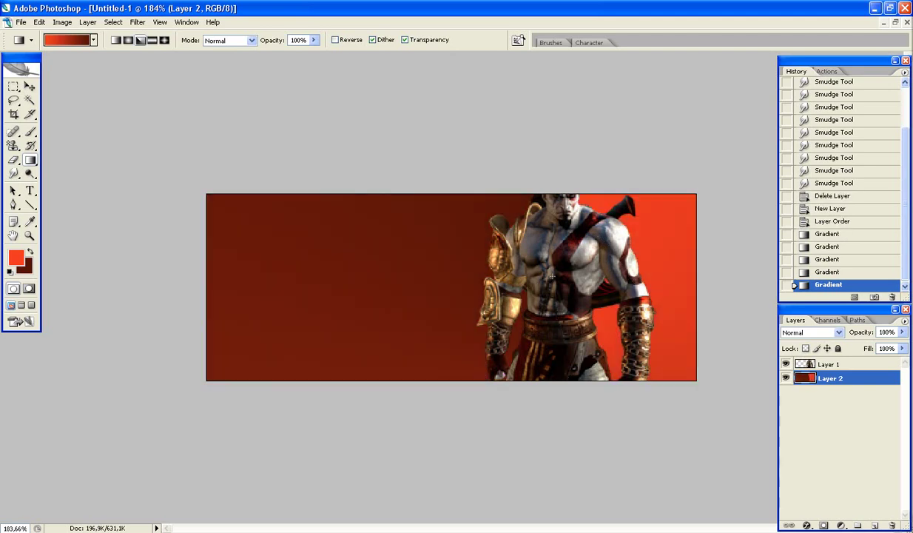
pyautogui.hotkey('ctrl', 'z')
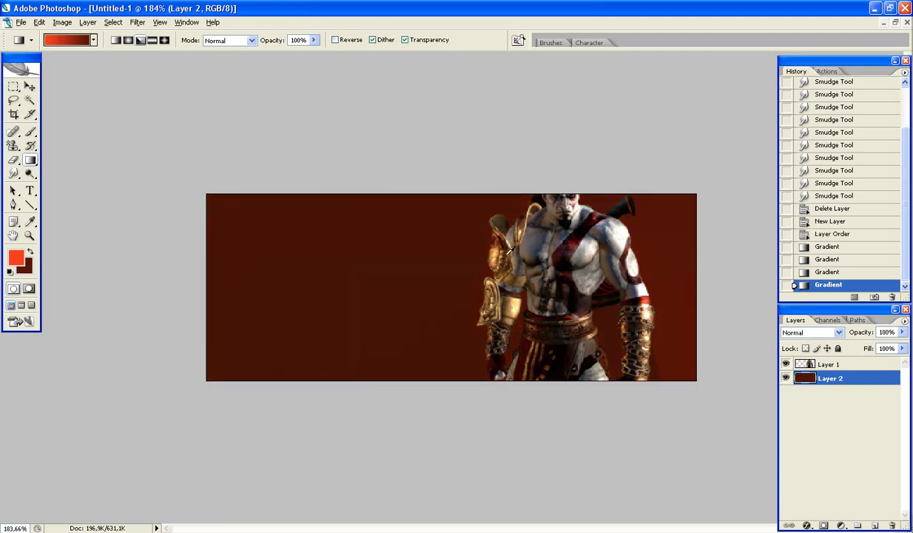
# Resample darker maroon and brown tones and redraw the gradient dark-brown left to red right.
pyautogui.keyDown('alt'); pyautogui.click(505, 241); pyautogui.keyUp('alt')
pyautogui.moveTo(553, 328)
pyautogui.mouseDown()
pyautogui.moveTo(547, 245)
pyautogui.moveTo(521, 357)
pyautogui.mouseUp()
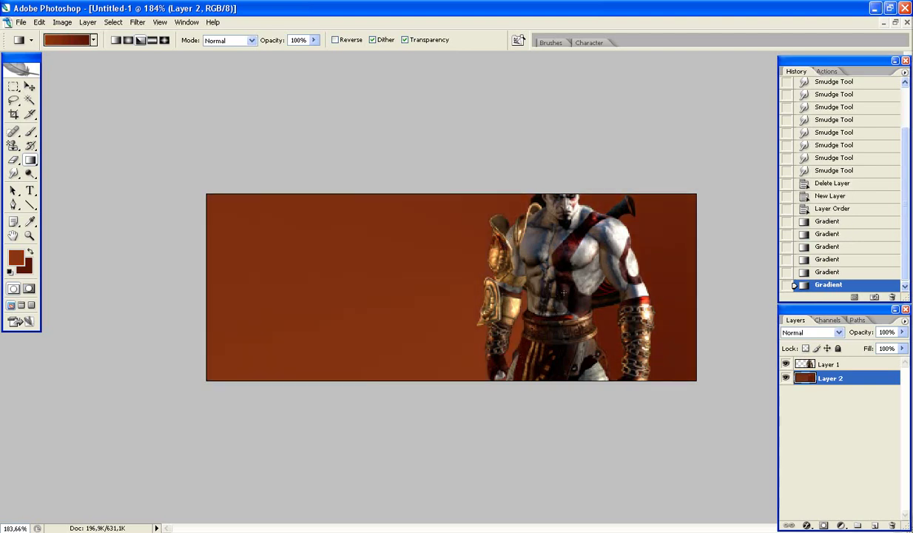
pyautogui.moveTo(515, 296); pyautogui.dragTo(564, 294)
pyautogui.keyDown('alt'); pyautogui.click(574, 239); pyautogui.keyUp('alt')
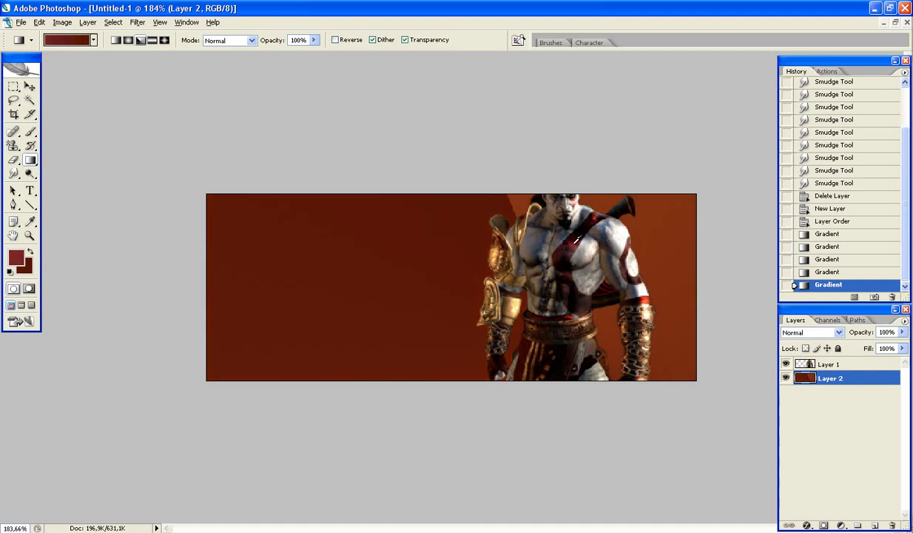
pyautogui.keyDown('alt'); pyautogui.click(574, 238); pyautogui.keyUp('alt')
pyautogui.moveTo(574, 239)
pyautogui.mouseDown()
pyautogui.moveTo(599, 212)
pyautogui.moveTo(564, 200)
pyautogui.mouseUp()
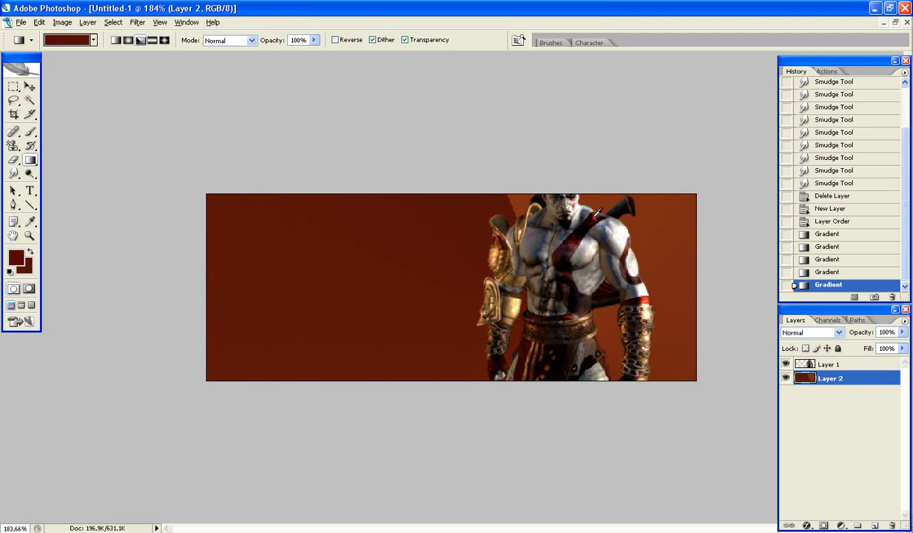
pyautogui.moveTo(597, 211); pyautogui.dragTo(572, 235)
pyautogui.moveTo(564, 283); pyautogui.dragTo(570, 317)
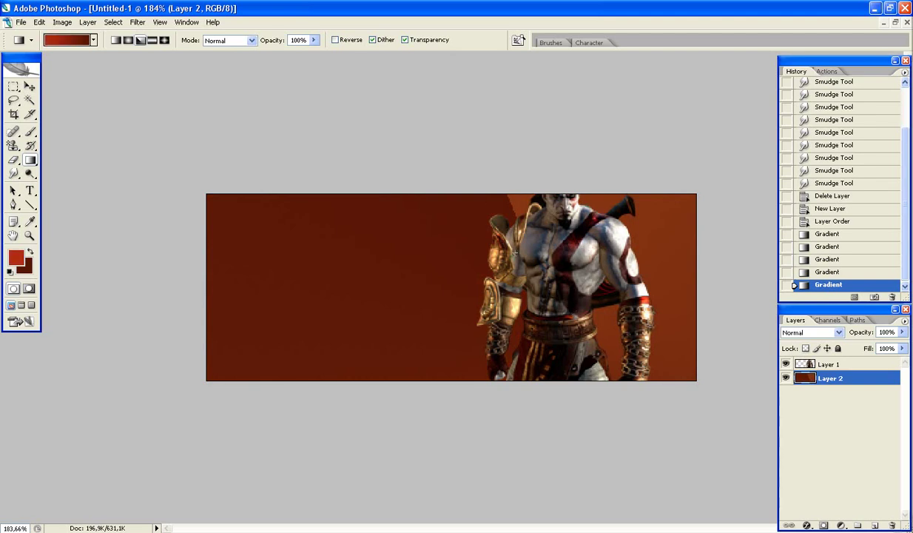
pyautogui.moveTo(513, 254); pyautogui.dragTo(506, 304)
pyautogui.press('x')
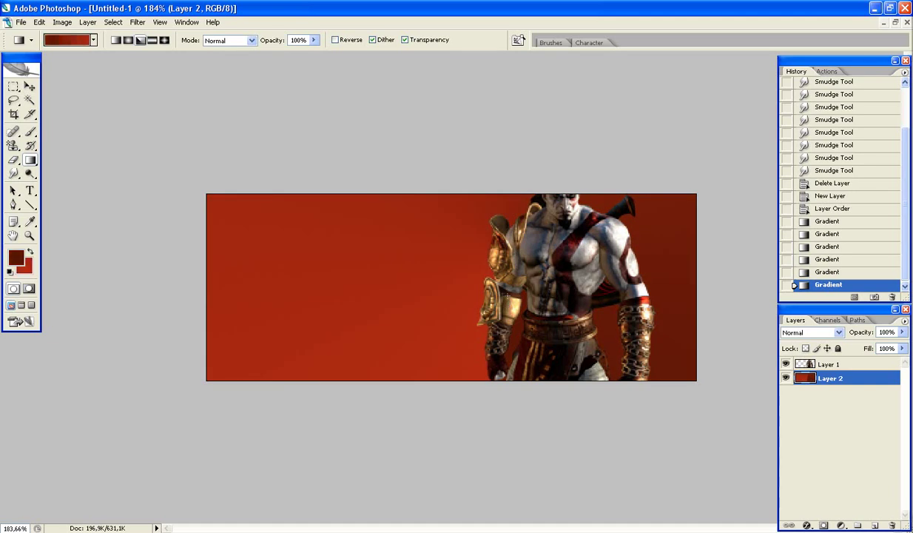
pyautogui.moveTo(492, 318)
pyautogui.mouseDown()
pyautogui.moveTo(521, 310)
pyautogui.moveTo(531, 367)
pyautogui.mouseUp()
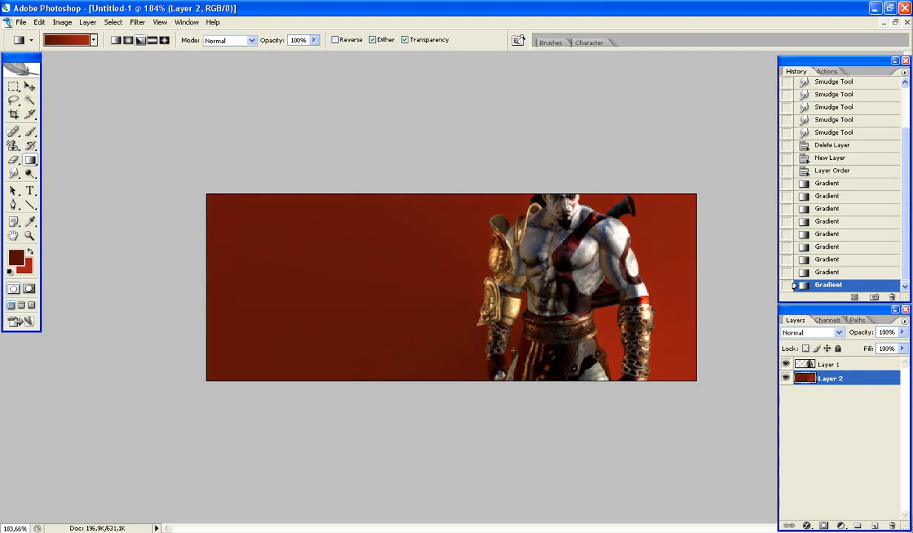
pyautogui.hotkey('alt', 'Tab')
# Note that this background helps the lighting, since Kratos is lit on its lighter side.
pyautogui.press('Return')
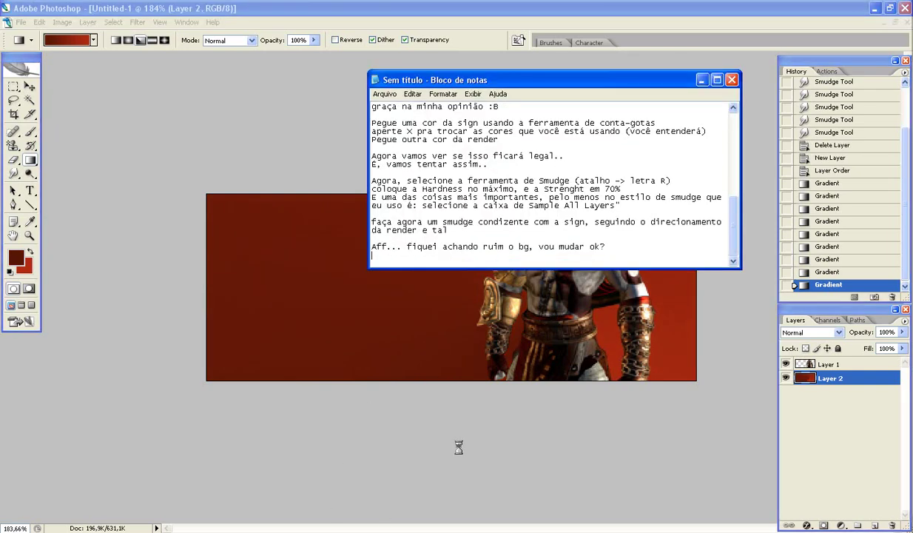
pyautogui.press('Return')
pyautogui.write('Ac')
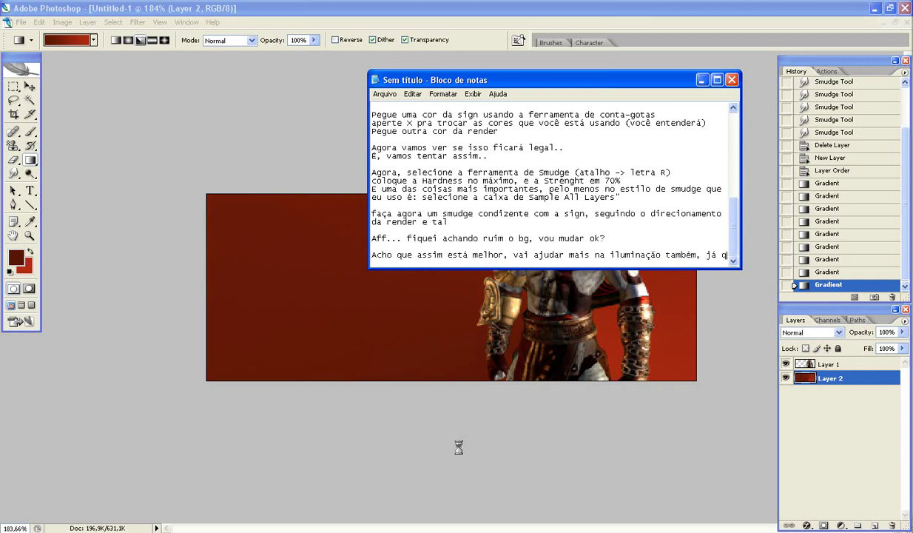
pyautogui.write('ue a cor mais lc')
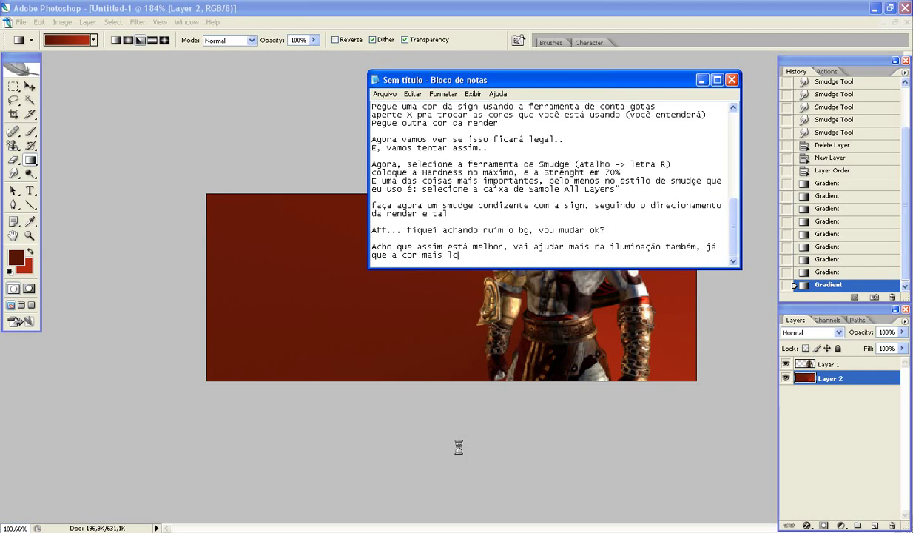
pyautogui.press('BackSpace')
pyautogui.press('BackSpace')
pyautogui.write('clara ficou do lado direito')
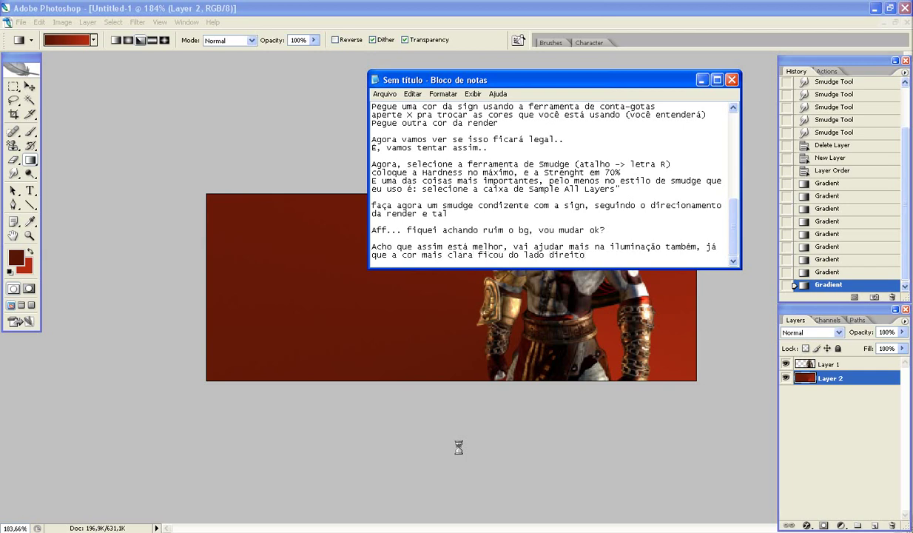
pyautogui.write('do ')
pyautogui.write('uz no kratos..')
# Add Layer 3 beneath the hidden render, with Smudge set to Sample All Layers.
pyautogui.click(458, 447)
pyautogui.press('r')
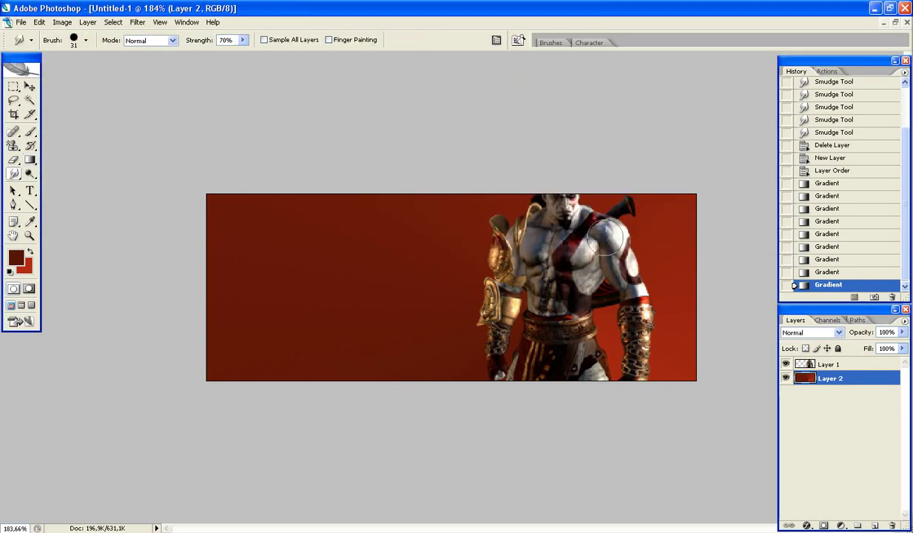
pyautogui.click(842, 365)
pyautogui.click(857, 525)
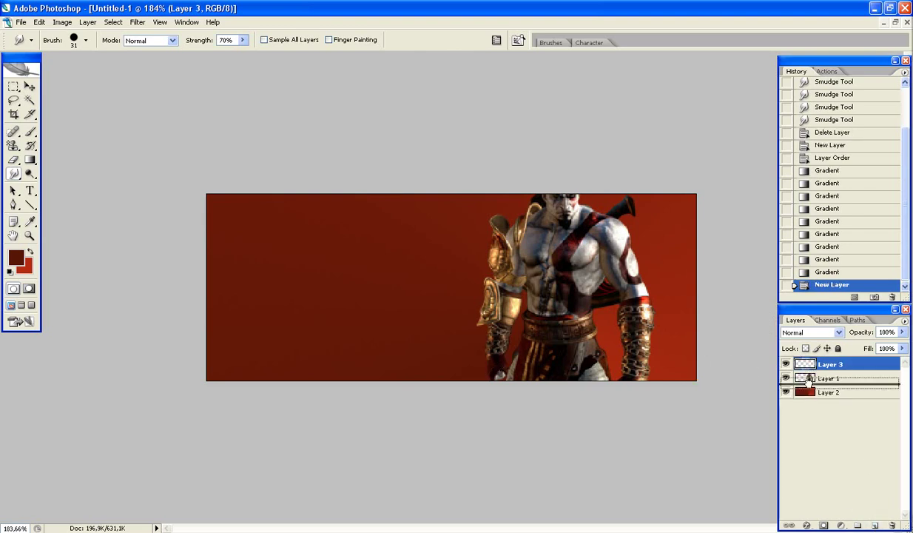
pyautogui.moveTo(829, 364); pyautogui.dragTo(829, 384)
pyautogui.click(264, 40)
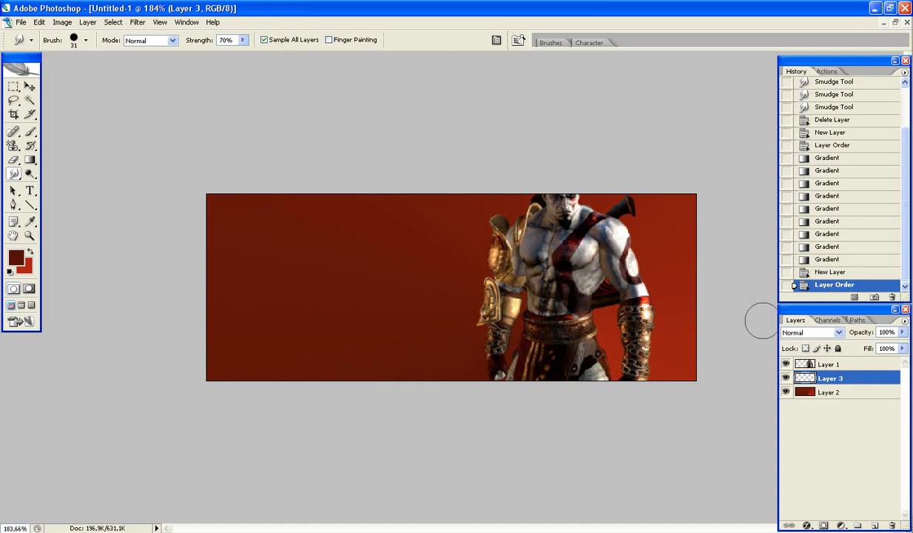
pyautogui.click(786, 364)
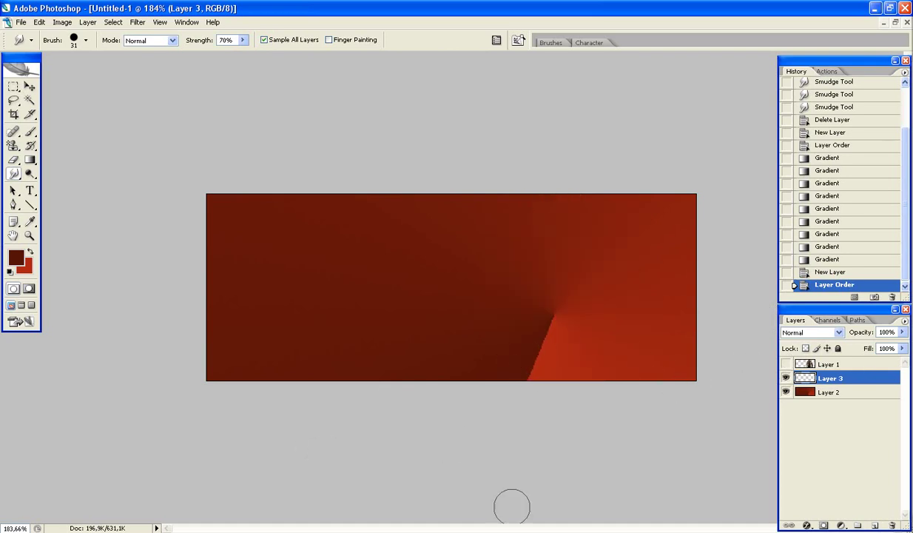
# Note to rotate sign elements left, since right-handed mouse users find that smudging easier.
pyautogui.hotkey('alt', 'Tab')
pyautogui.press('Return')
pyautogui.press('Return')
pyautogui.write('Alo')
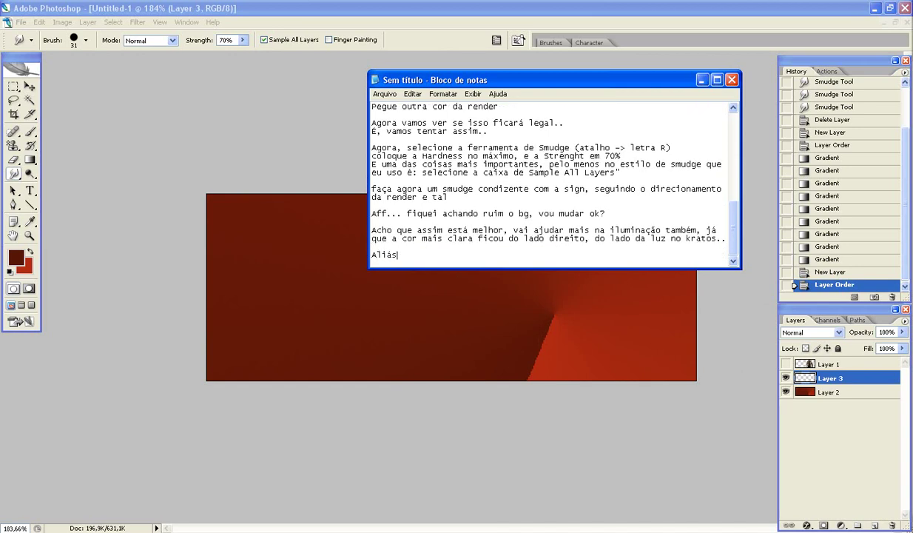
pyautogui.write('ei o seguinte por agora, vou começar')
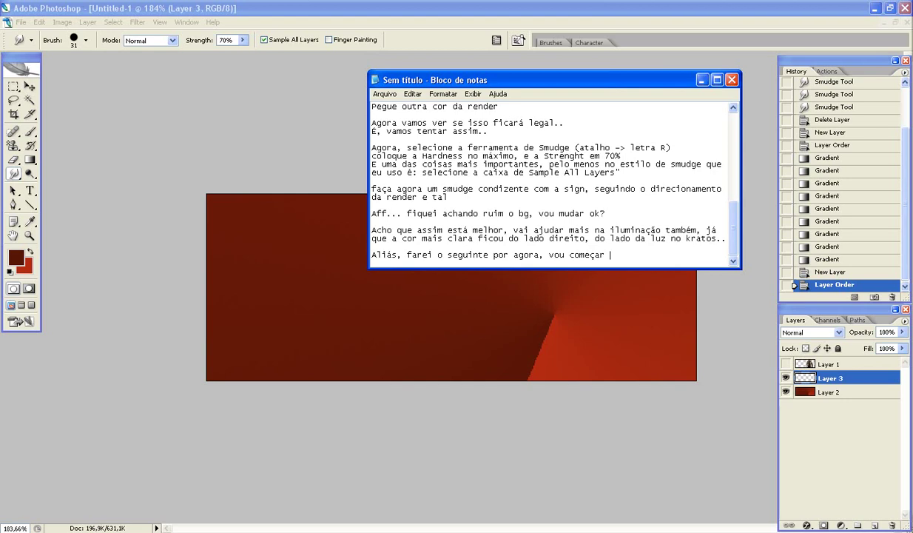
pyautogui.hotkey('ctrl', 'shift', 'Left')
pyautogui.write('rodar ')
pyautogui.write('os elementos da sign para o lado esquerdo, ')
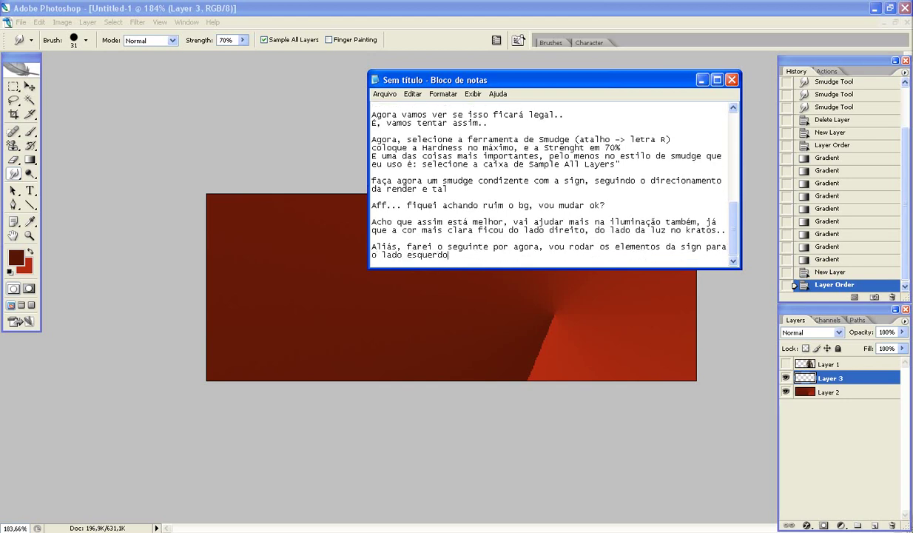
pyautogui.write('pra facilitar o smudge, já que pel')
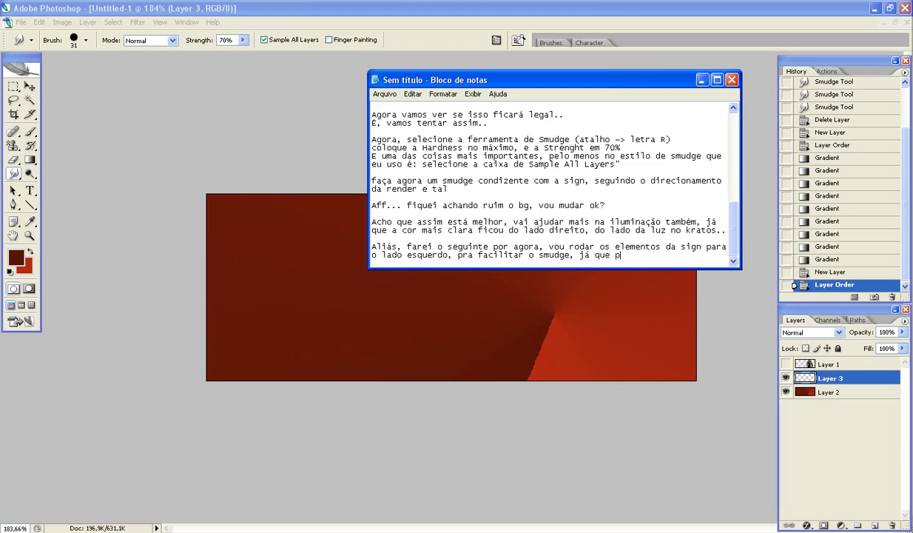
pyautogui.write('o sentido da "puxada')
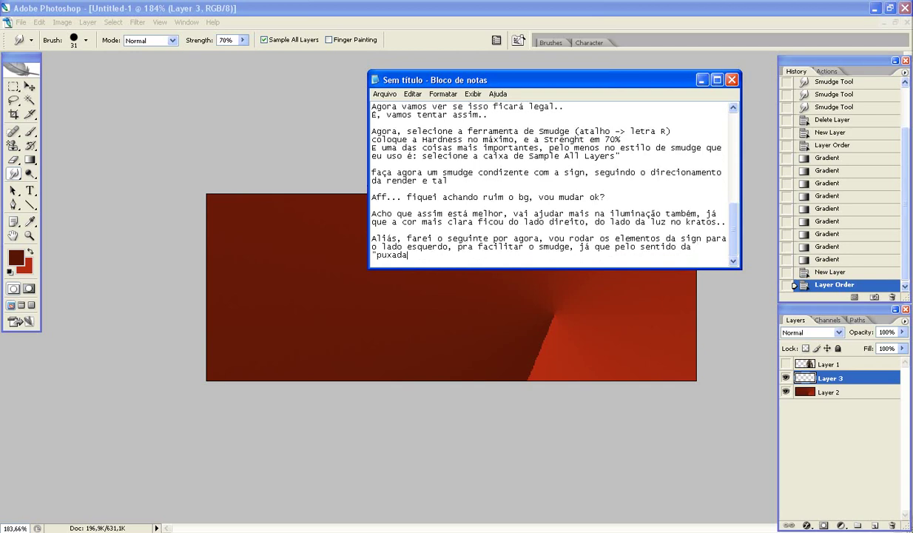
pyautogui.write('", é mais fácil puxar pr')
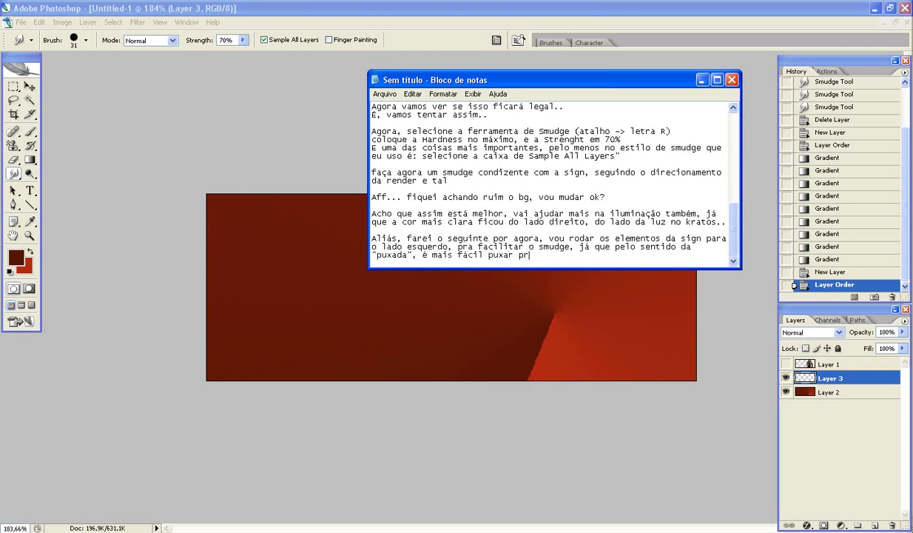
pyautogui.press('BackSpace')
pyautogui.write('ara a direita, ')
pyautogui.write('na mão deq')
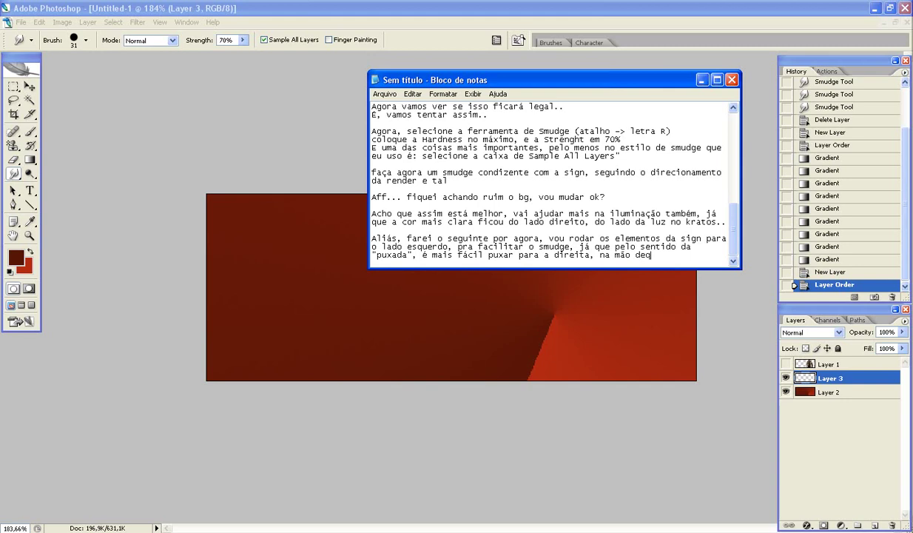
pyautogui.press('BackSpace')
pyautogui.press('BackSpace')
pyautogui.press('BackSpace')
pyautogui.write('uem segur')
pyautogui.write('a o meous')
pyautogui.press('BackSpace')
pyautogui.press('BackSpace')
pyautogui.press('BackSpace')
pyautogui.press('BackSpace')
pyautogui.write('ouse com a direita.')
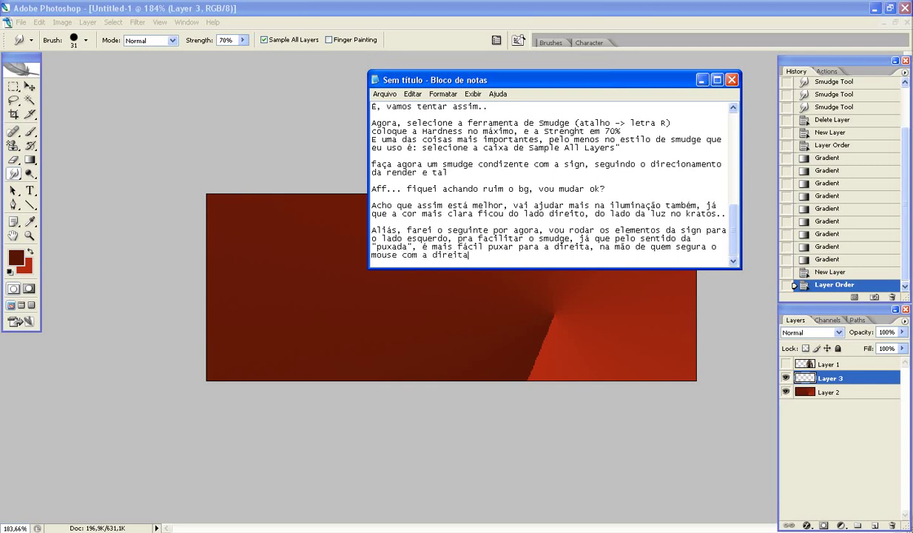
pyautogui.click(536, 6)
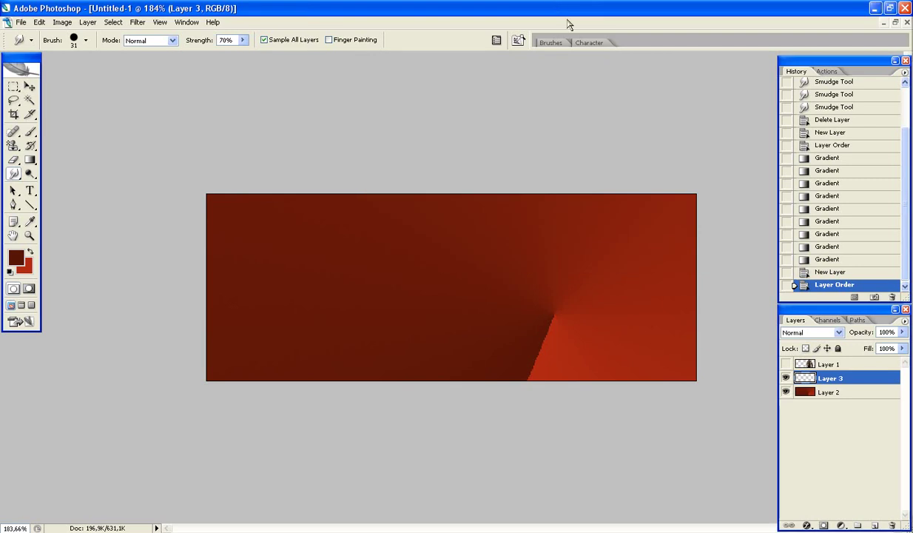
# Show the Kratos render and flip all three layers horizontally with Free Transform.
pyautogui.click(786, 364)
pyautogui.keyDown('shift'); pyautogui.click(831, 392); pyautogui.keyUp('shift')
pyautogui.hotkey('ctrl', 't')
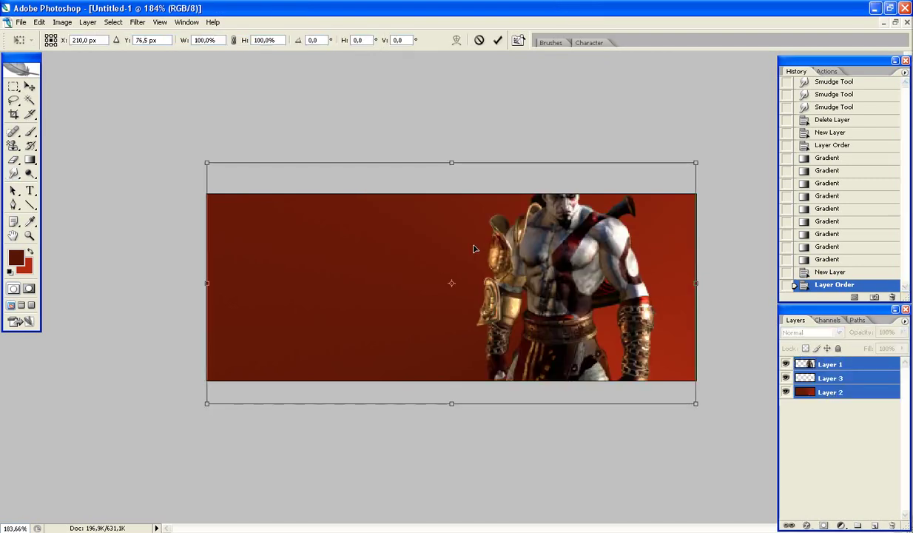
pyautogui.rightClick(474, 249)
pyautogui.click(518, 378)
pyautogui.press('Return')
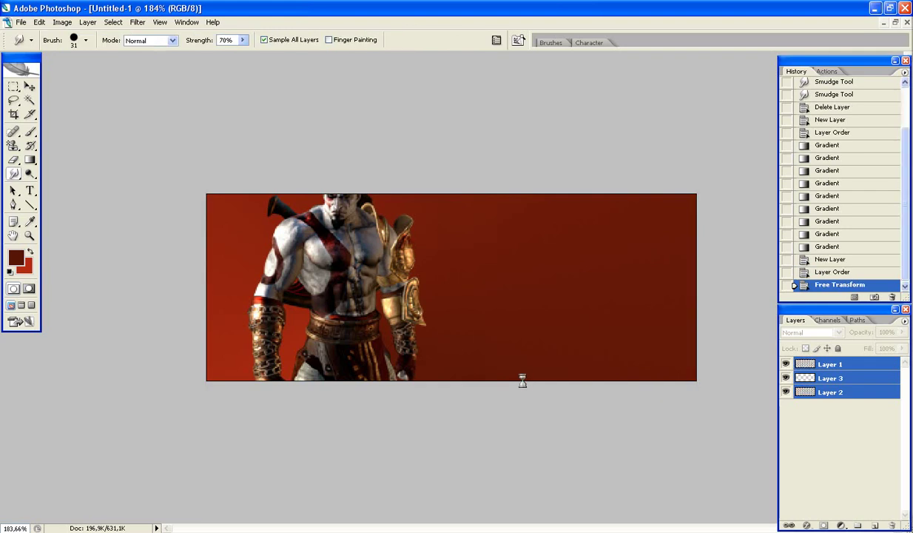
# Add the line 'Bem melhor :B' to the Notepad tutorial notes.
pyautogui.hotkey('alt', 'Tab')
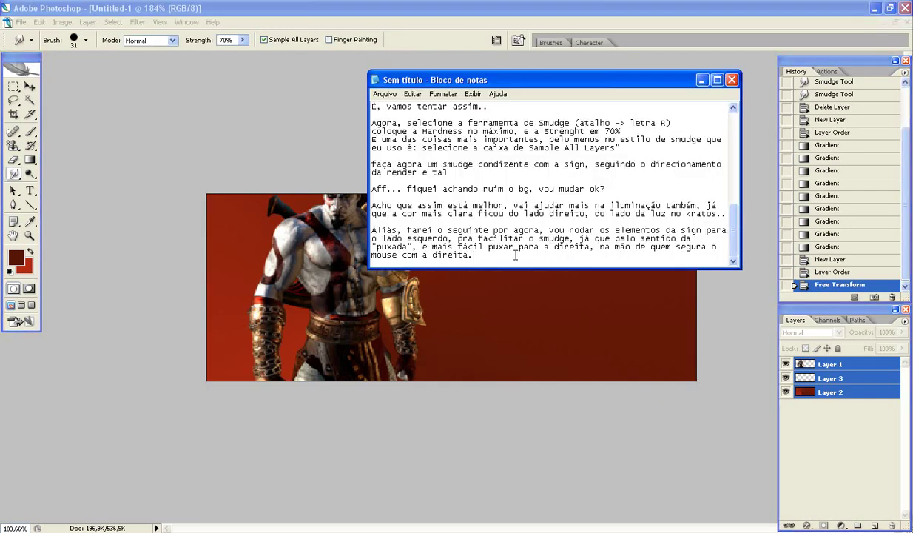
pyautogui.press('Return')
pyautogui.press('Return')
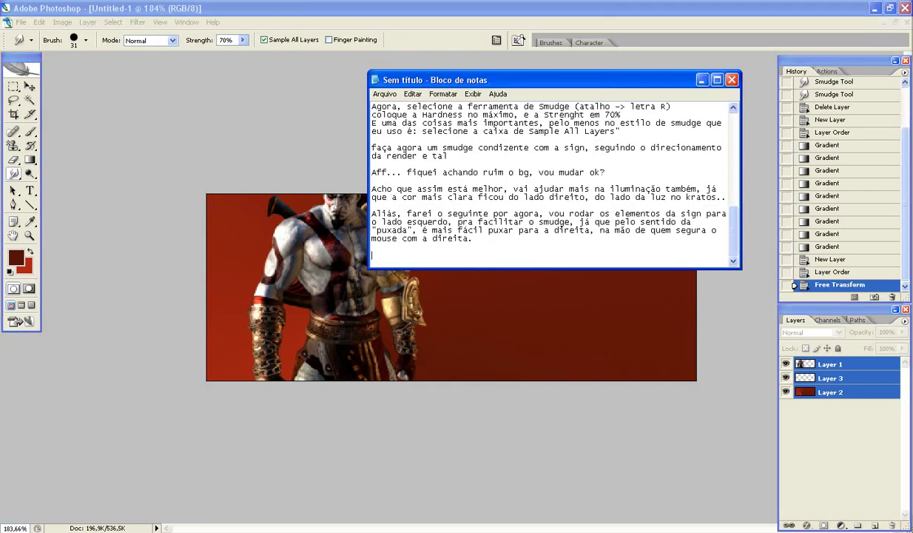
pyautogui.write('Bem melhor :B')
# Back in the banner, hide the Kratos render and select Layer 3.
pyautogui.click(563, 7)
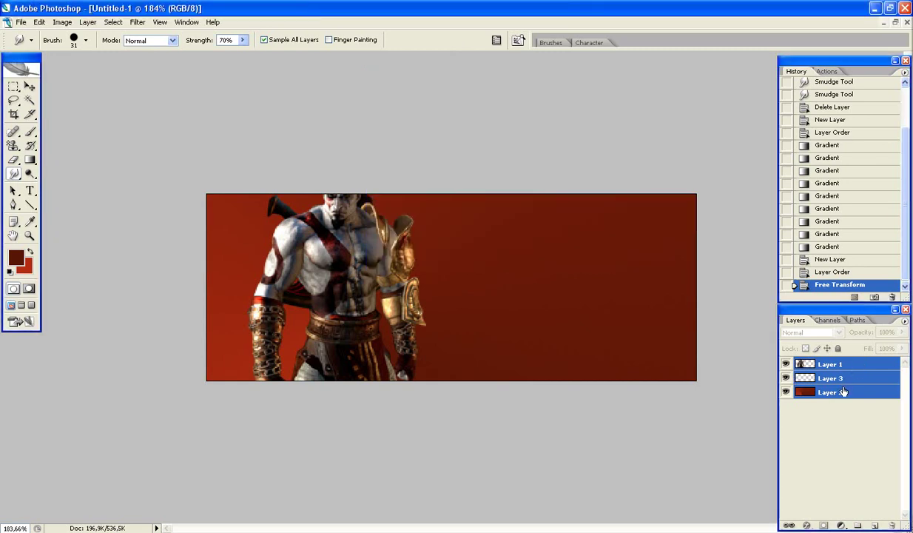
pyautogui.click(812, 378)
pyautogui.click(810, 364)
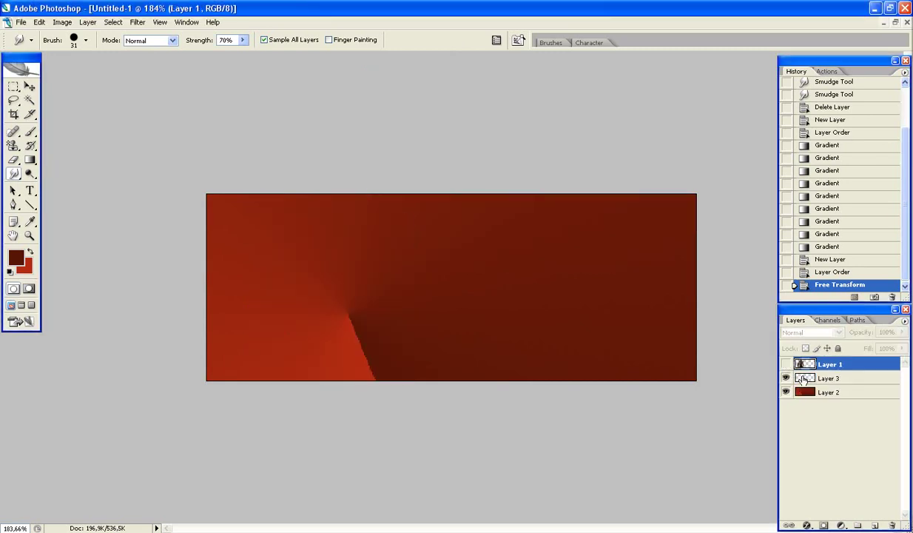
pyautogui.click(803, 378)
# Smudge the dark shape on Layer 3 into a curve with a 58 px brush.
pyautogui.rightClick(447, 278)
pyautogui.moveTo(487, 314); pyautogui.dragTo(514, 314)
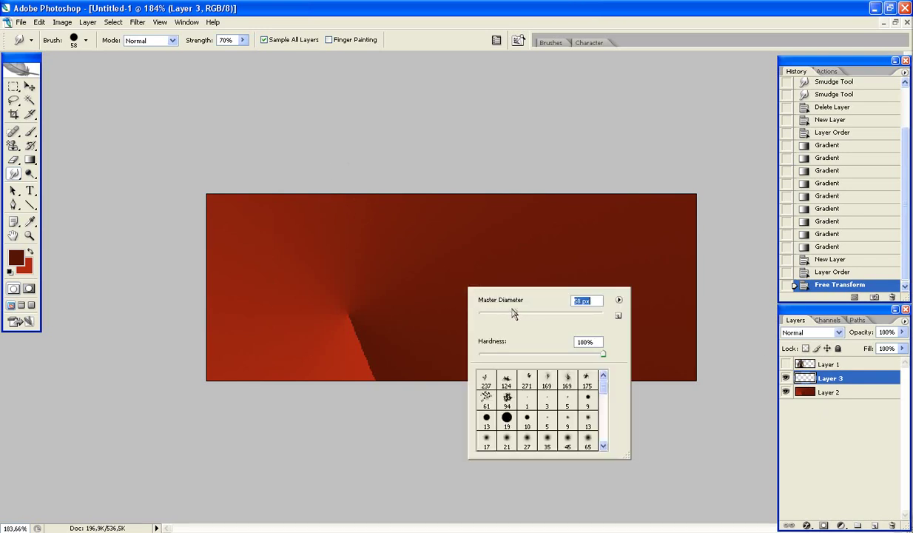
pyautogui.click(375, 337)
pyautogui.moveTo(367, 340)
pyautogui.mouseDown()
pyautogui.moveTo(422, 361)
pyautogui.moveTo(510, 246)
pyautogui.mouseUp()
pyautogui.moveTo(444, 326); pyautogui.dragTo(532, 281)
# Smudge the bright red shape into waves at 46 px, then play ...Of Ruins And A Red Nightfall.
pyautogui.rightClick(595, 253)
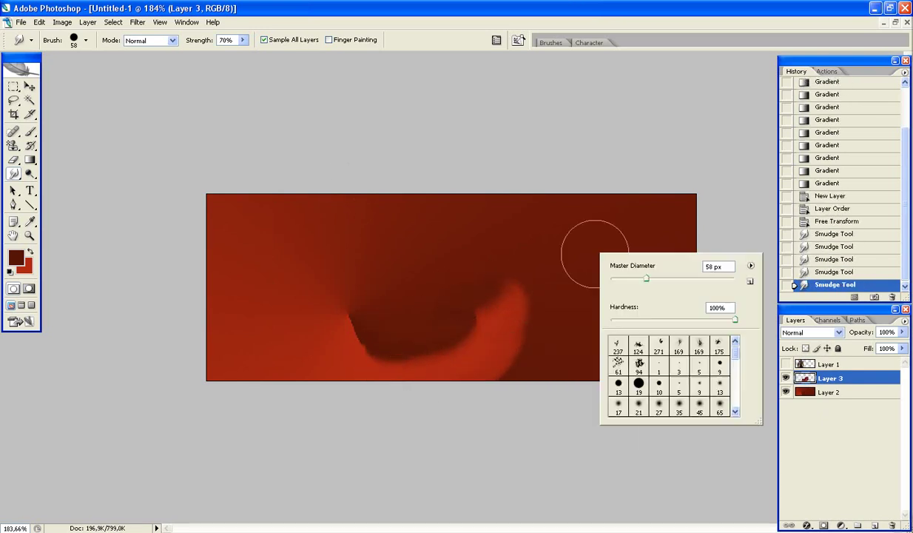
pyautogui.moveTo(647, 279); pyautogui.dragTo(640, 278)
pyautogui.press('Return')
pyautogui.moveTo(437, 348)
pyautogui.mouseDown()
pyautogui.moveTo(519, 353)
pyautogui.moveTo(554, 323)
pyautogui.mouseUp()
pyautogui.moveTo(459, 318)
pyautogui.mouseDown()
pyautogui.moveTo(559, 322)
pyautogui.moveTo(580, 295)
pyautogui.moveTo(578, 259)
pyautogui.mouseUp()
pyautogui.moveTo(577, 296); pyautogui.dragTo(557, 323)
pyautogui.moveTo(623, 305)
pyautogui.mouseDown()
pyautogui.moveTo(547, 271)
pyautogui.moveTo(551, 253)
pyautogui.moveTo(579, 298)
pyautogui.moveTo(508, 372)
pyautogui.moveTo(452, 373)
pyautogui.moveTo(552, 350)
pyautogui.moveTo(495, 350)
pyautogui.moveTo(542, 360)
pyautogui.moveTo(548, 325)
pyautogui.moveTo(587, 324)
pyautogui.mouseUp()
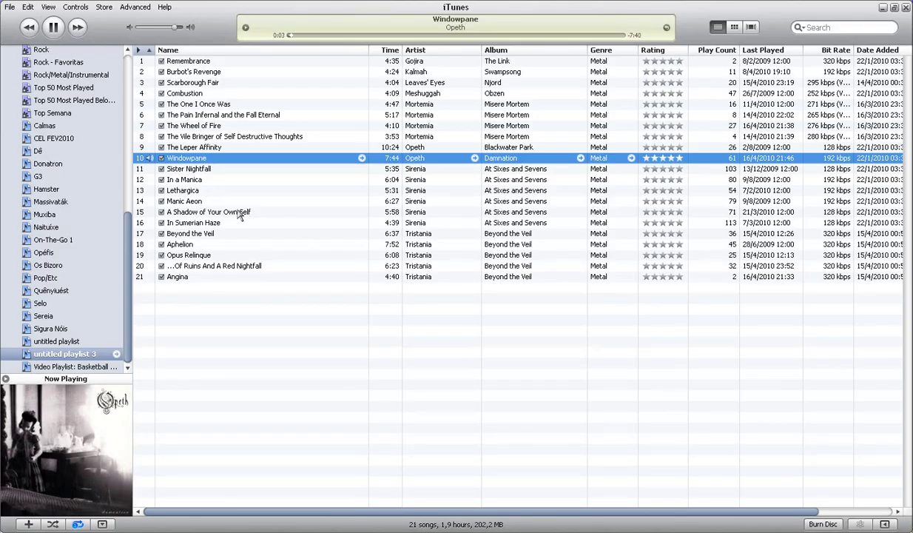
pyautogui.click(221, 268)
pyautogui.doubleClick(220, 269)
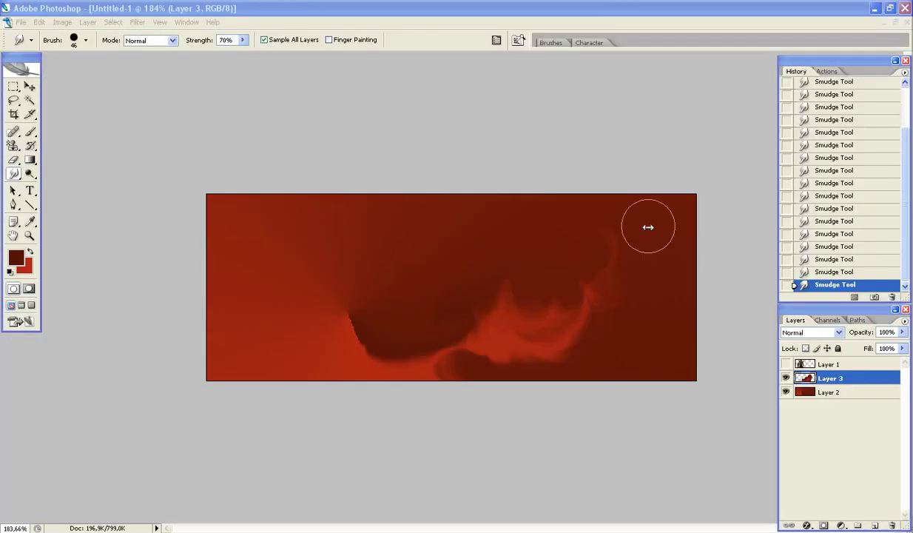
# Sweep the dark swoosh, add a small curl with a 21 px brush, and create Layer 4.
pyautogui.moveTo(346, 311)
pyautogui.mouseDown()
pyautogui.moveTo(351, 267)
pyautogui.moveTo(386, 258)
pyautogui.moveTo(408, 326)
pyautogui.moveTo(490, 261)
pyautogui.mouseUp()
pyautogui.rightClick(504, 232)
pyautogui.moveTo(549, 266); pyautogui.dragTo(533, 266)
pyautogui.click(456, 77)
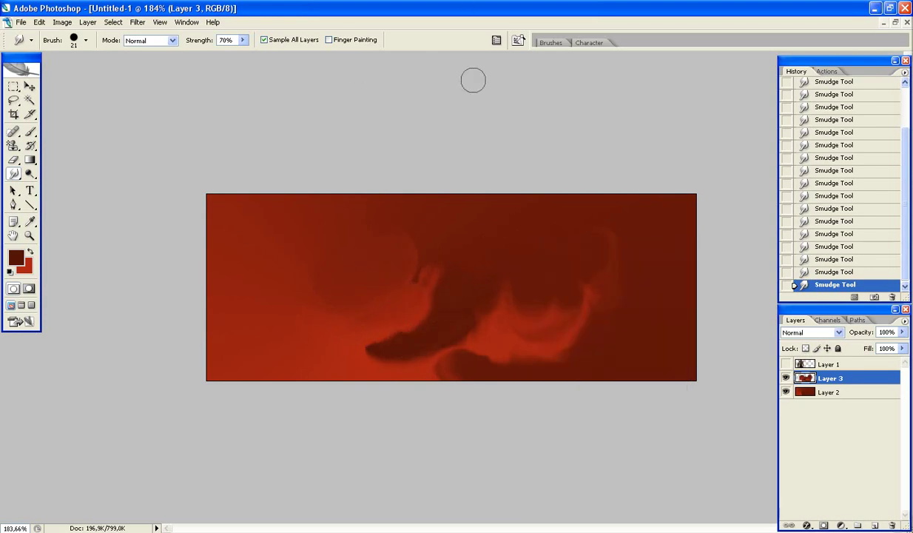
pyautogui.moveTo(469, 246); pyautogui.dragTo(475, 219)
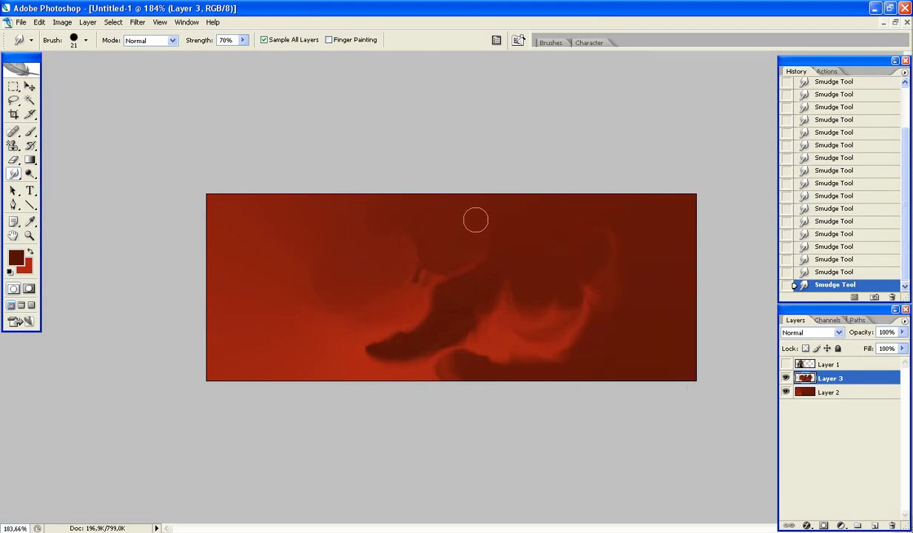
pyautogui.click(875, 525)
# In Notepad, start a new line for the note about making smudge waves for the BG.
pyautogui.hotkey('alt', 'Tab')
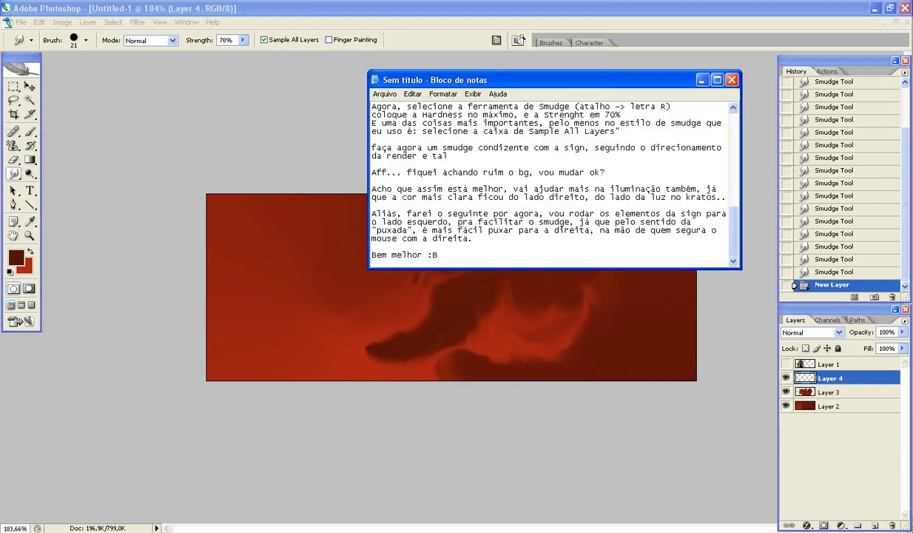
pyautogui.press('Return')
pyautogui.press('Return')
pyautogui.write('fa')
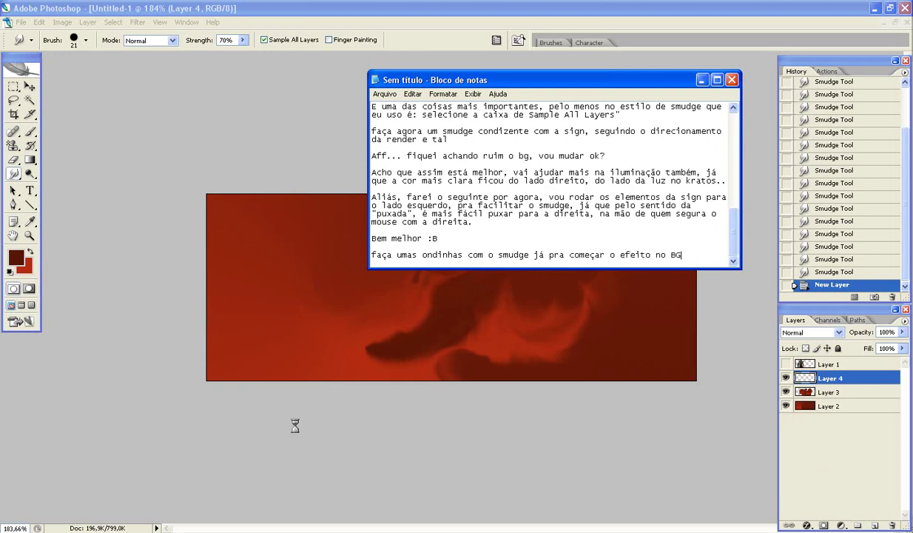
# Smudge new red waves on Layer 4 across the lower right, lower middle and left areas.
pyautogui.click(599, 345)
pyautogui.moveTo(538, 369)
pyautogui.mouseDown()
pyautogui.moveTo(510, 349)
pyautogui.moveTo(499, 325)
pyautogui.moveTo(516, 336)
pyautogui.moveTo(516, 326)
pyautogui.moveTo(510, 340)
pyautogui.mouseUp()
pyautogui.moveTo(511, 340); pyautogui.dragTo(505, 353)
pyautogui.moveTo(376, 359)
pyautogui.mouseDown()
pyautogui.moveTo(357, 361)
pyautogui.moveTo(348, 339)
pyautogui.moveTo(357, 326)
pyautogui.moveTo(376, 330)
pyautogui.moveTo(365, 346)
pyautogui.mouseUp()
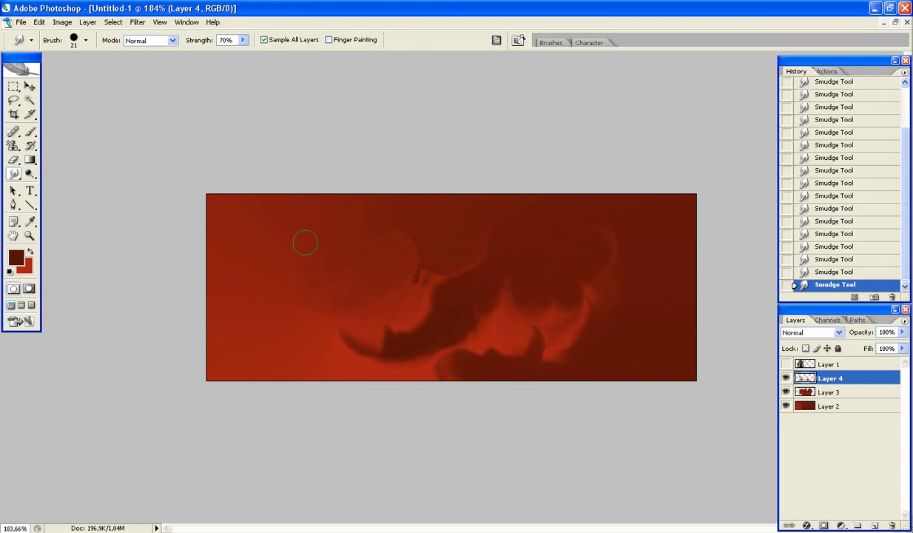
pyautogui.moveTo(310, 226); pyautogui.dragTo(305, 257)
# Show the Kratos render again, select Layer 1 and nudge it into position.
pyautogui.click(786, 364)
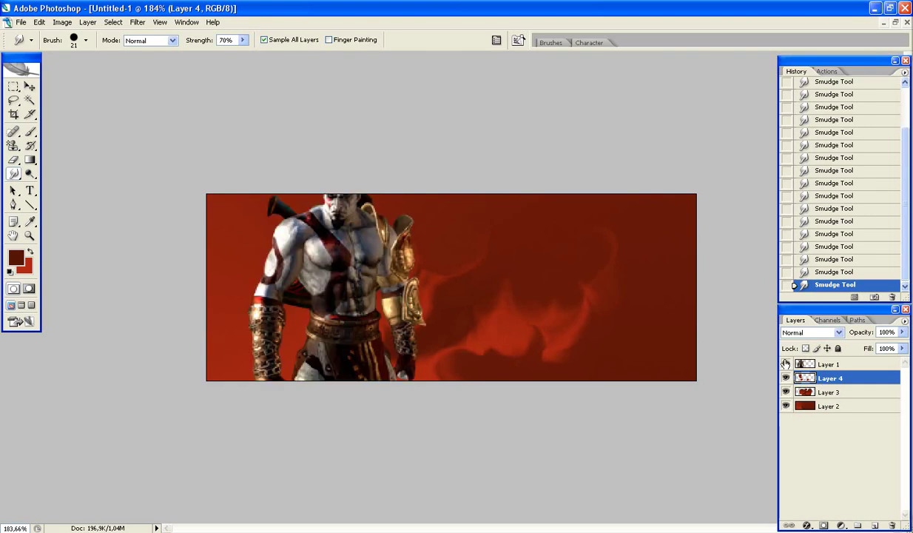
pyautogui.click(828, 364)
pyautogui.moveTo(425, 303)
pyautogui.mouseDown()
pyautogui.moveTo(425, 342)
pyautogui.moveTo(461, 331)
pyautogui.mouseUp()
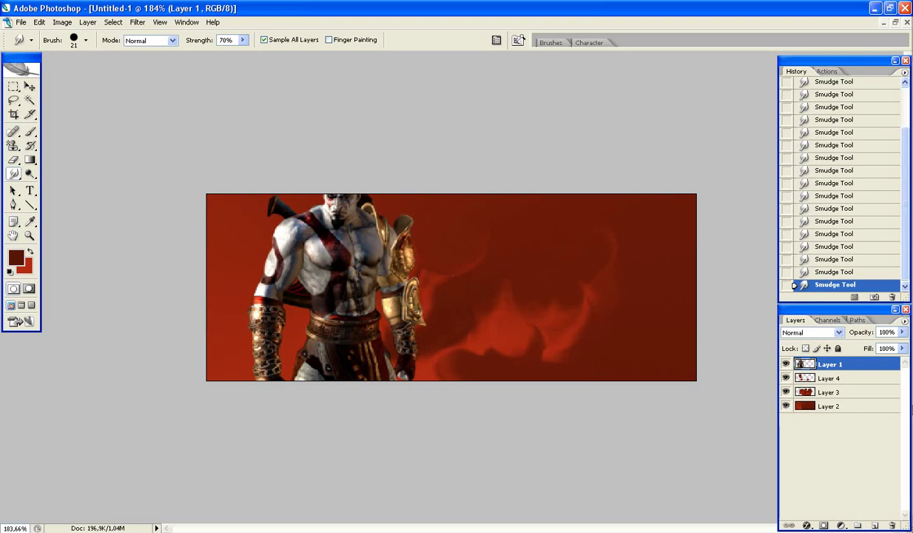
# Create Layer 5 with Sample All Layers on and smear Kratos's gold arm edge into the background.
pyautogui.hotkey('ctrl', 'alt', 'shift', 'n')
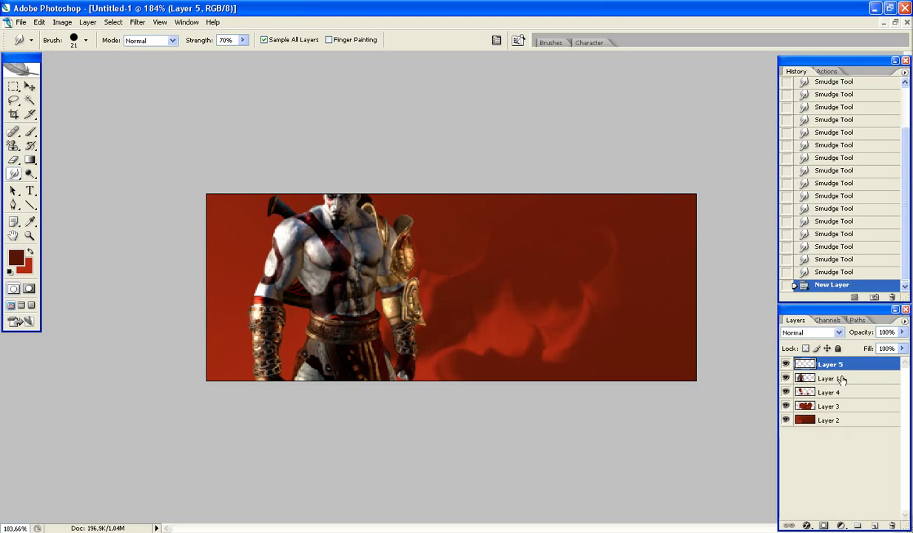
pyautogui.click(264, 40)
pyautogui.click(264, 40)
pyautogui.moveTo(404, 287); pyautogui.dragTo(440, 280)
pyautogui.moveTo(407, 282); pyautogui.dragTo(441, 278)
pyautogui.moveTo(409, 285)
pyautogui.mouseDown()
pyautogui.moveTo(442, 281)
pyautogui.moveTo(422, 281)
pyautogui.moveTo(436, 358)
pyautogui.mouseUp()
# Smudge soft wisps above the shoulder pad, beside the head and near the lower hand and belt.
pyautogui.moveTo(418, 249)
pyautogui.mouseDown()
pyautogui.moveTo(392, 207)
pyautogui.moveTo(393, 243)
pyautogui.moveTo(410, 224)
pyautogui.mouseUp()
pyautogui.moveTo(396, 213); pyautogui.dragTo(376, 200)
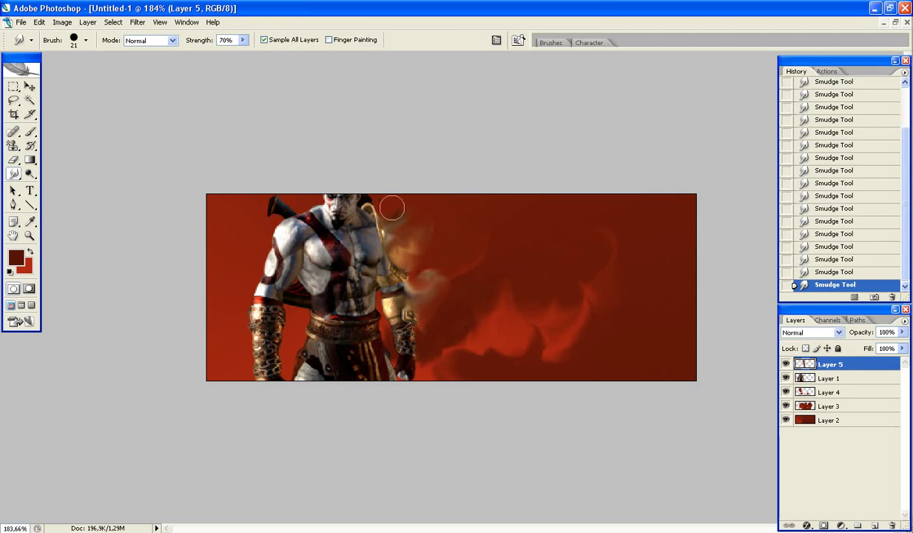
pyautogui.moveTo(379, 346)
pyautogui.mouseDown()
pyautogui.moveTo(419, 361)
pyautogui.moveTo(378, 296)
pyautogui.moveTo(435, 320)
pyautogui.moveTo(444, 299)
pyautogui.moveTo(388, 296)
pyautogui.moveTo(437, 281)
pyautogui.moveTo(427, 259)
pyautogui.moveTo(441, 259)
pyautogui.moveTo(418, 257)
pyautogui.moveTo(431, 220)
pyautogui.moveTo(430, 335)
pyautogui.moveTo(449, 368)
pyautogui.moveTo(433, 368)
pyautogui.moveTo(438, 378)
pyautogui.moveTo(433, 308)
pyautogui.mouseUp()
# Add the Notepad line 'tente blendar um pouco do kratos com o BG.. o que ficar ruim, é só apagar'.
pyautogui.hotkey('alt', 'Tab')
pyautogui.press('Return')
pyautogui.press('Return')
pyautogui.write('t')
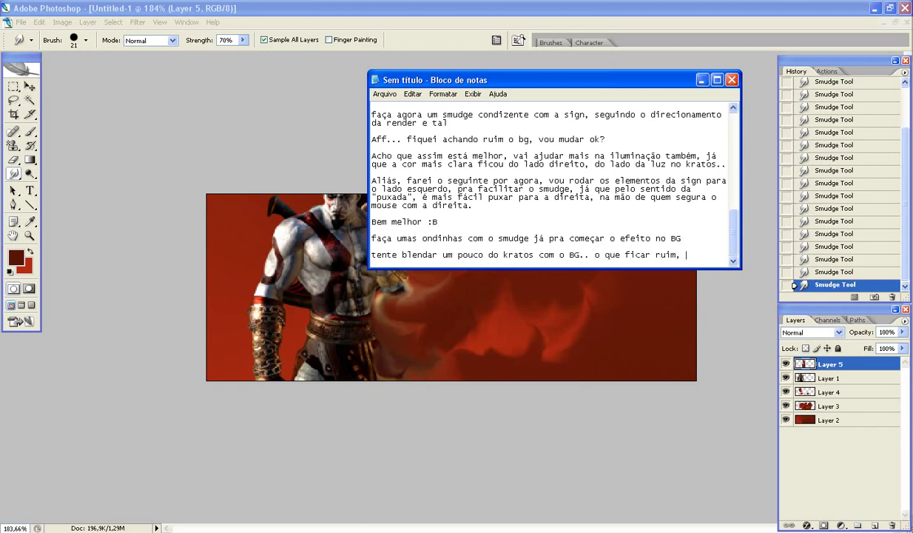
pyautogui.write('pagar')
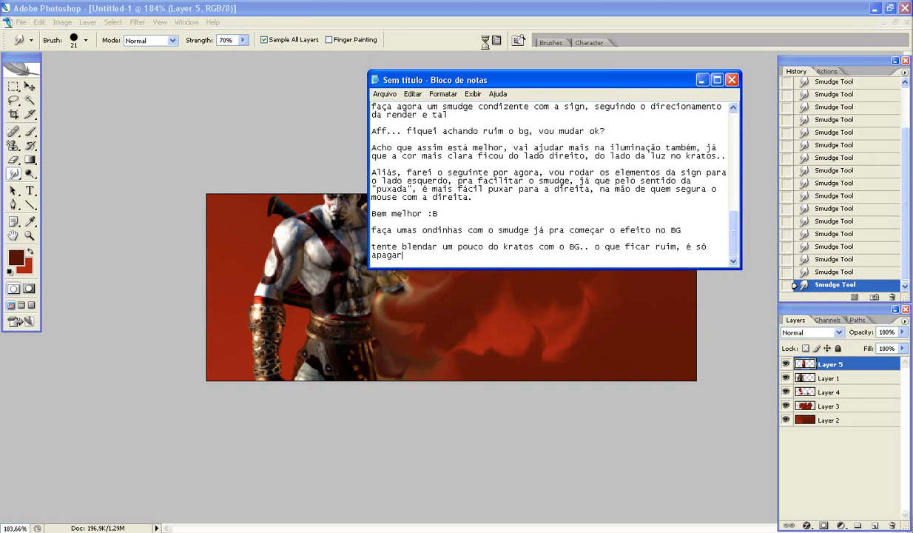
pyautogui.hotkey('alt', 'Tab')
# With a 31 px eraser, erase smoke around Kratos's right shoulder, undoing the last stroke.
pyautogui.press('e')
pyautogui.rightClick(486, 233)
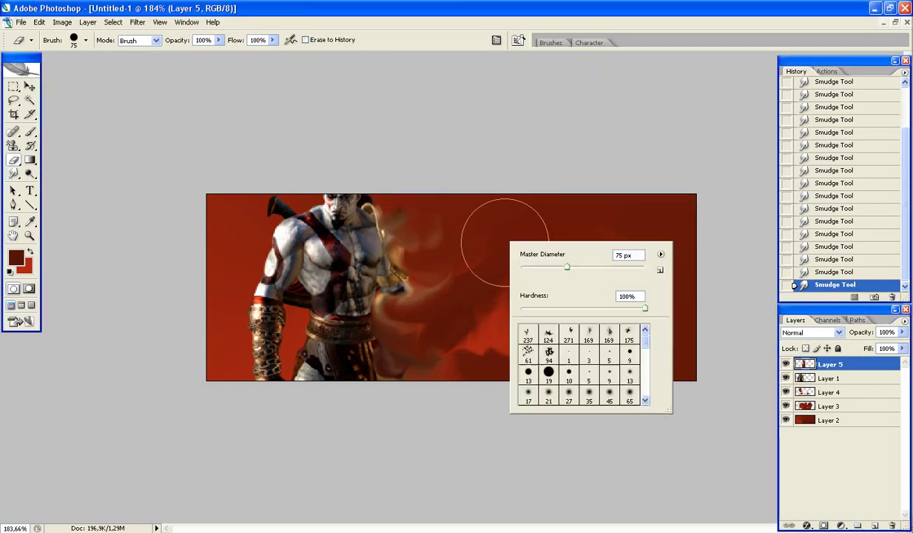
pyautogui.click(538, 267)
pyautogui.moveTo(370, 233); pyautogui.dragTo(347, 219)
pyautogui.moveTo(378, 214)
pyautogui.mouseDown()
pyautogui.moveTo(389, 252)
pyautogui.moveTo(366, 270)
pyautogui.mouseUp()
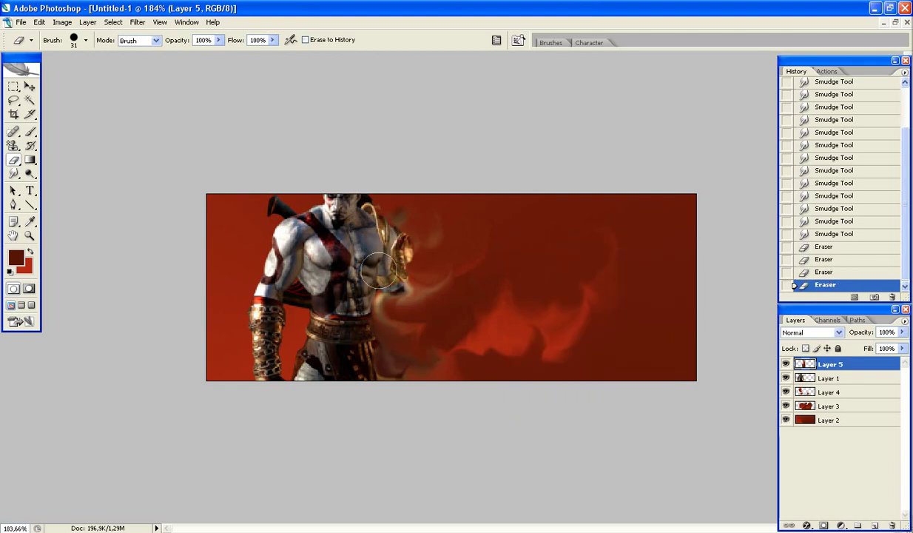
pyautogui.hotkey('ctrl', 'z')
# Set the eraser to 0% hardness and erase smoke along Kratos's right side.
pyautogui.rightClick(546, 239)
pyautogui.click(558, 311)
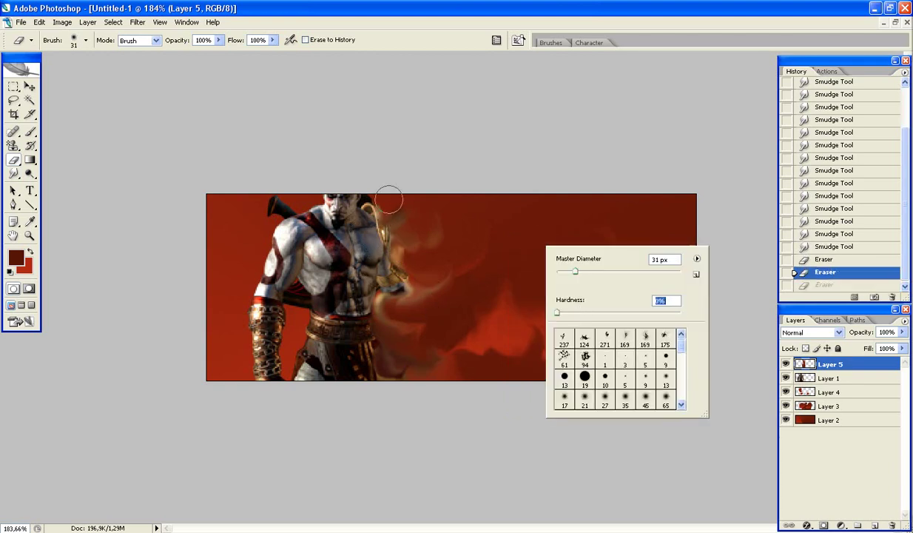
pyautogui.press('Return')
pyautogui.moveTo(355, 218)
pyautogui.mouseDown()
pyautogui.moveTo(407, 355)
pyautogui.moveTo(382, 379)
pyautogui.moveTo(374, 284)
pyautogui.moveTo(381, 326)
pyautogui.mouseUp()
# Re-smudge the smoke beside Kratos's side, then erase the excess near his hip and waist.
pyautogui.press('r')
pyautogui.moveTo(355, 281)
pyautogui.mouseDown()
pyautogui.moveTo(384, 318)
pyautogui.moveTo(381, 299)
pyautogui.mouseUp()
pyautogui.moveTo(370, 281); pyautogui.dragTo(398, 311)
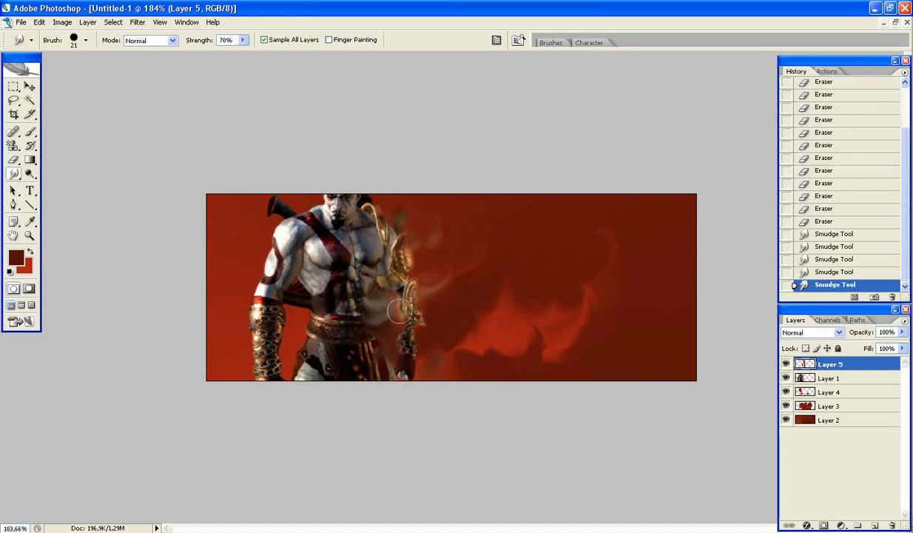
pyautogui.press('e')
pyautogui.moveTo(381, 278); pyautogui.dragTo(389, 326)
pyautogui.moveTo(391, 321)
pyautogui.mouseDown()
pyautogui.moveTo(389, 355)
pyautogui.moveTo(347, 259)
pyautogui.mouseUp()
pyautogui.moveTo(328, 313); pyautogui.dragTo(306, 354)
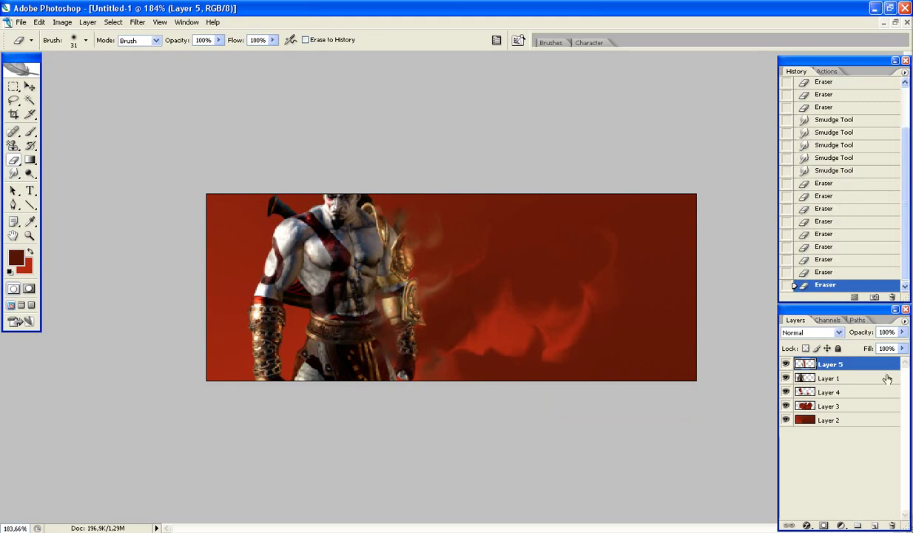
# Toggle Layer 5's visibility to compare the blend, then bring Notepad forward.
pyautogui.click(787, 364)
pyautogui.click(786, 364)
pyautogui.moveTo(392, 220); pyautogui.dragTo(407, 237)
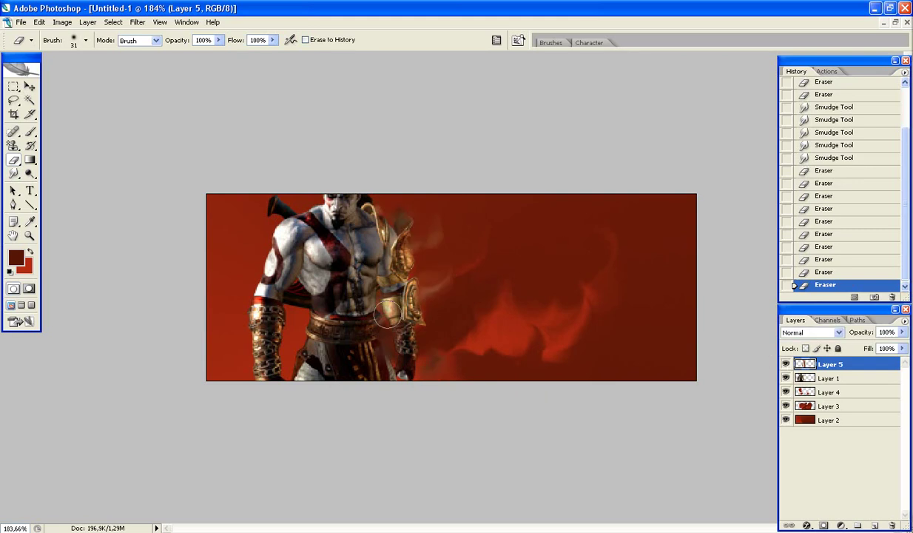
pyautogui.hotkey('alt', 'Tab')
# Add the 'blendei só um pouco, mas já vai ajudar depois..' note and stamp visible layers into Layer 6.
pyautogui.press('Return')
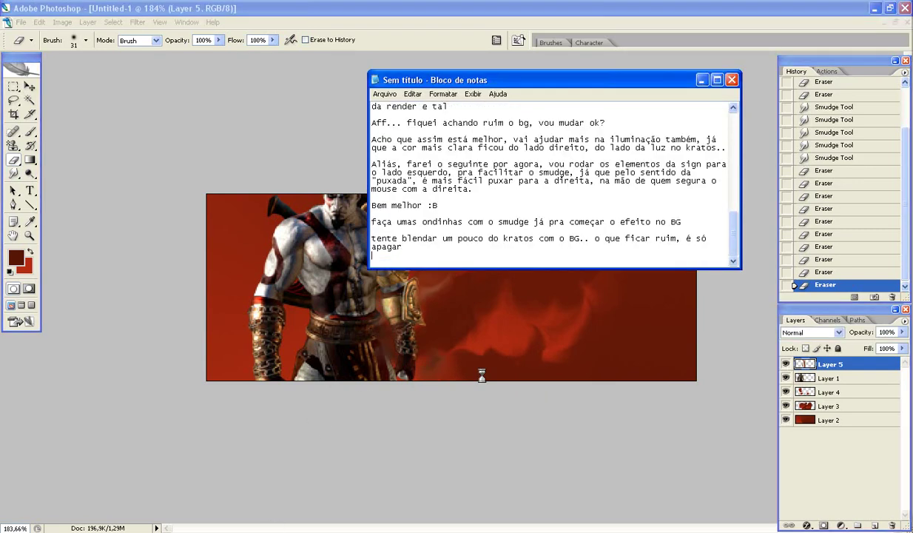
pyautogui.press('Return')
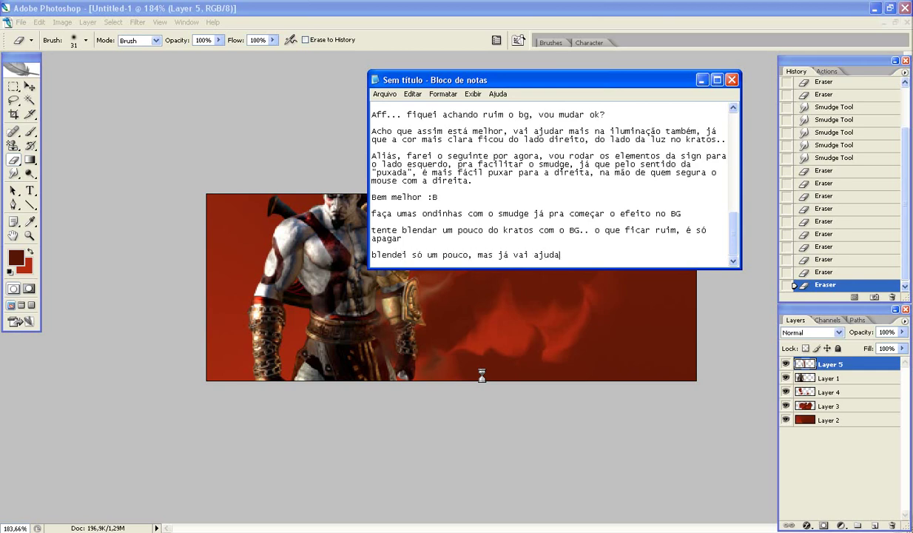
pyautogui.click(394, 6)
pyautogui.hotkey('ctrl', 'shift', 'alt', 'n')
pyautogui.hotkey('ctrl', 'shift', 'alt', 'e')
pyautogui.hotkey('alt', 'Tab')
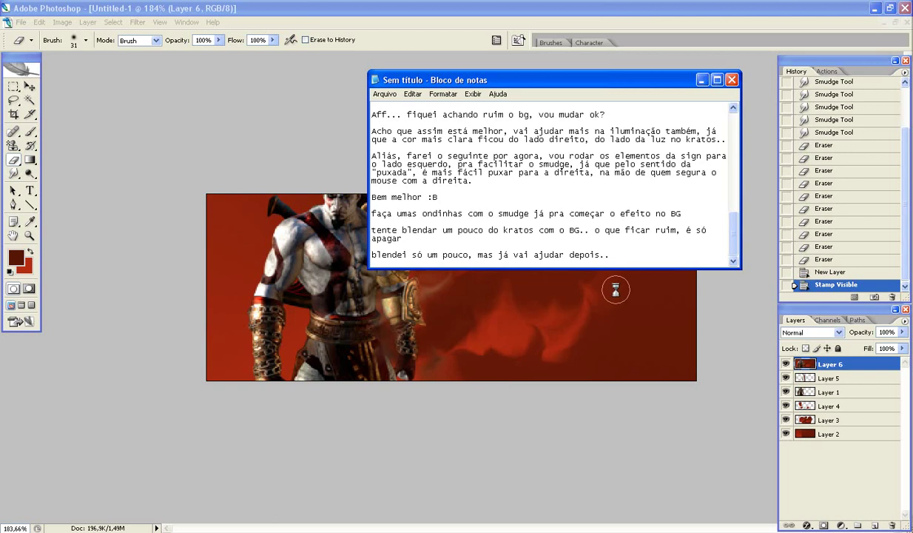
pyautogui.press('Return')
pyautogui.press('Return')
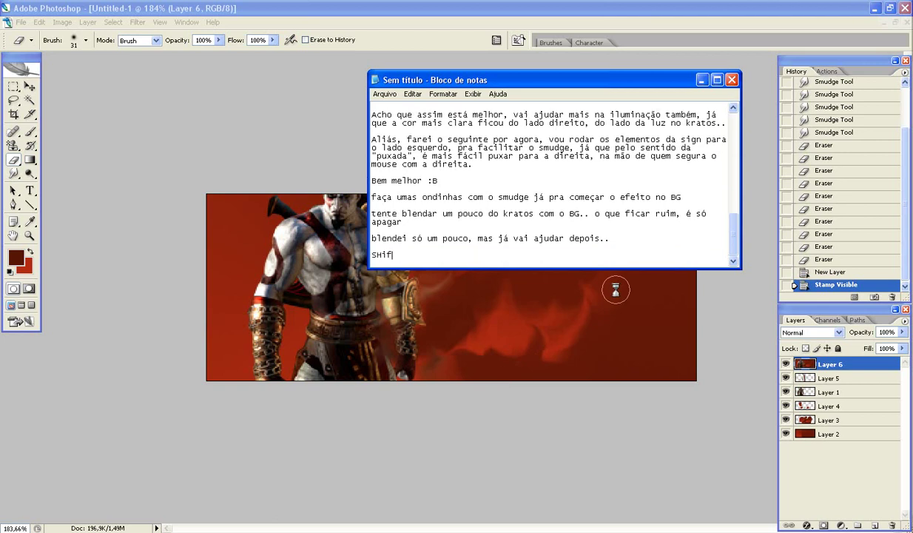